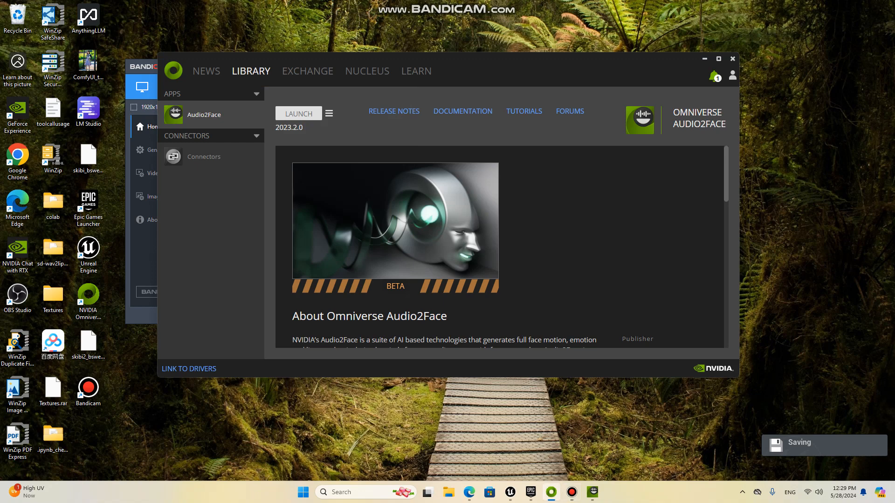
Step: Review the launcher's Exchange and Nucleus pages, the installed Audio2Face version and the Omniverse connectors, and minimize the launcher
mouse_move(471, 66)
left_mouse_down()
mouse_move(422, 151)
mouse_move(454, 100)
mouse_move(532, 64)
mouse_move(465, 54)
left_mouse_up()
left_click(302, 60)
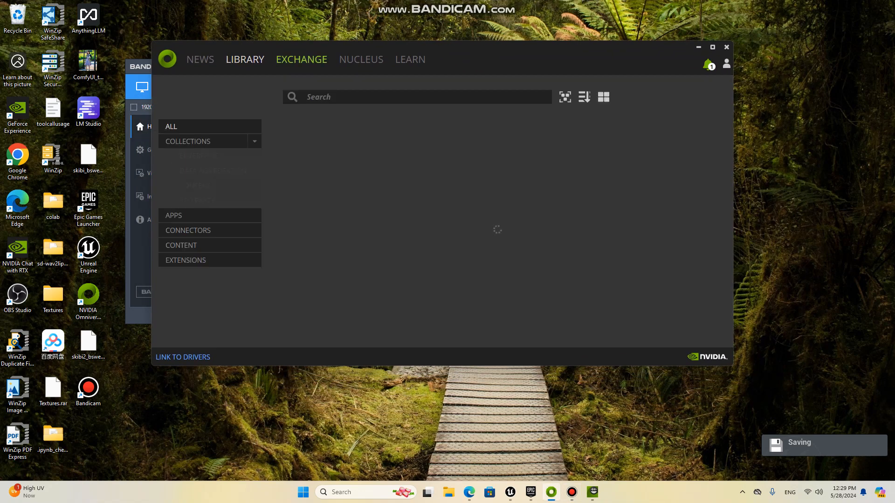
left_click(361, 60)
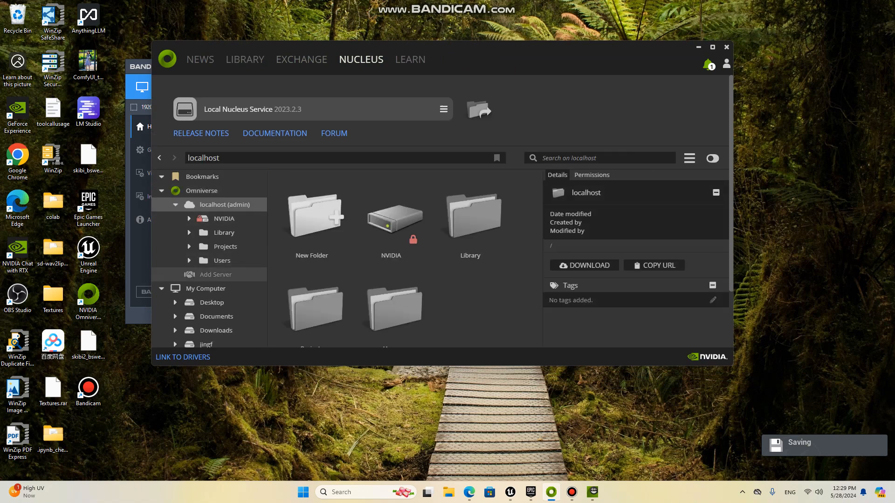
left_click(245, 60)
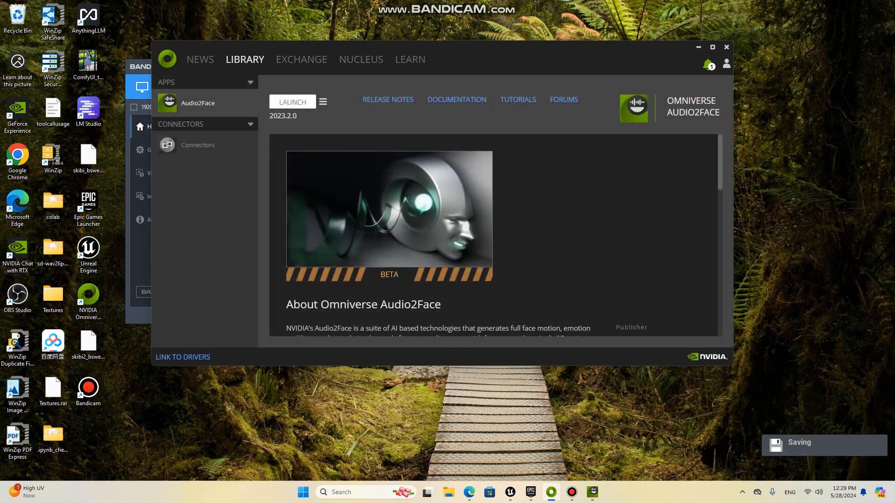
double_click(283, 116)
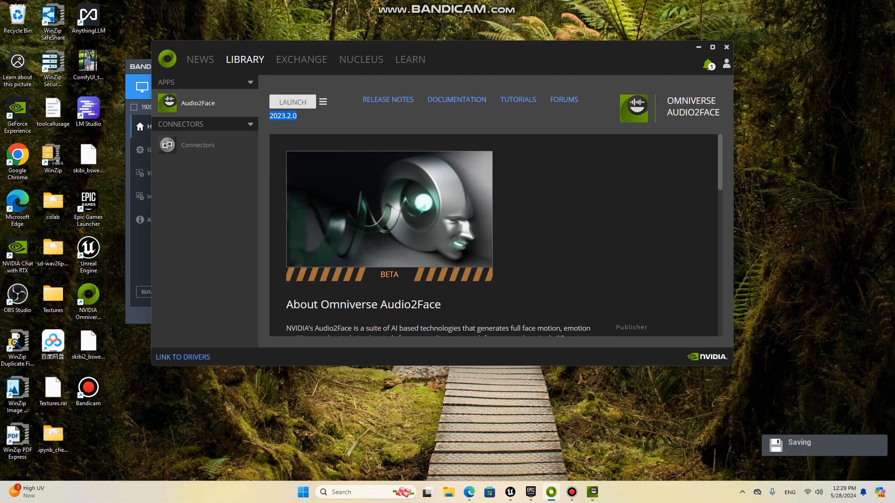
left_click(284, 116)
left_click(198, 145)
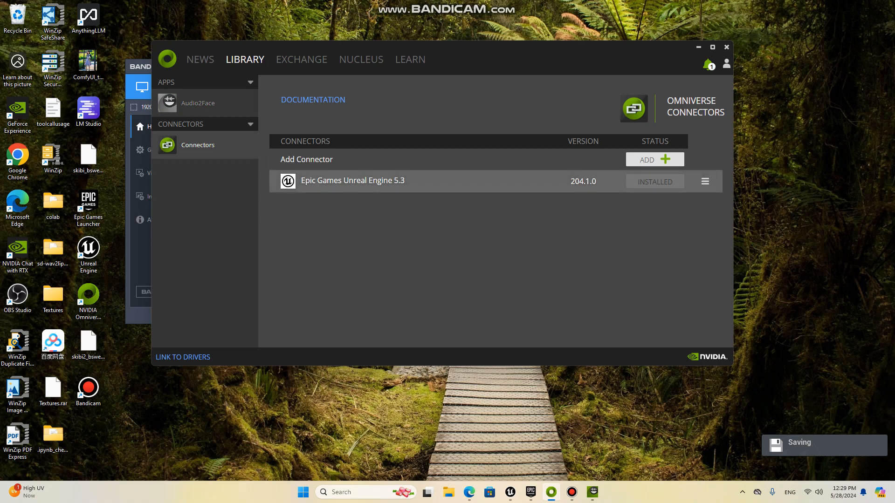
left_click(198, 103)
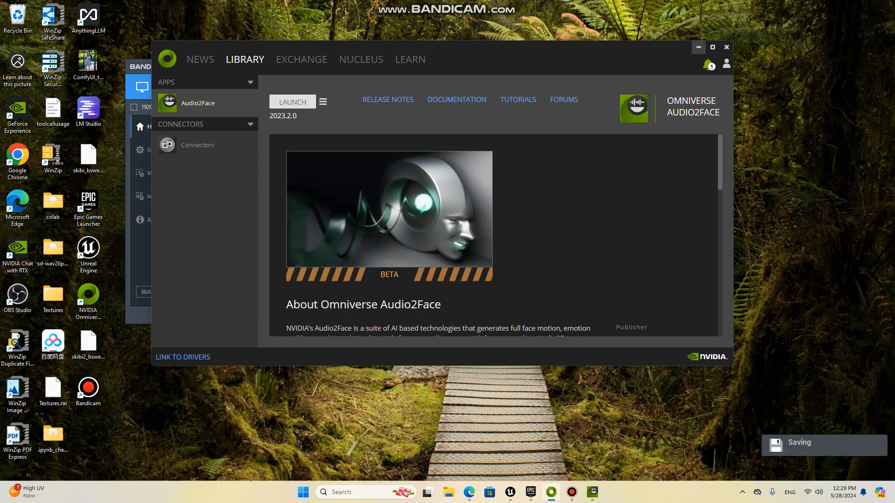
left_click(698, 47)
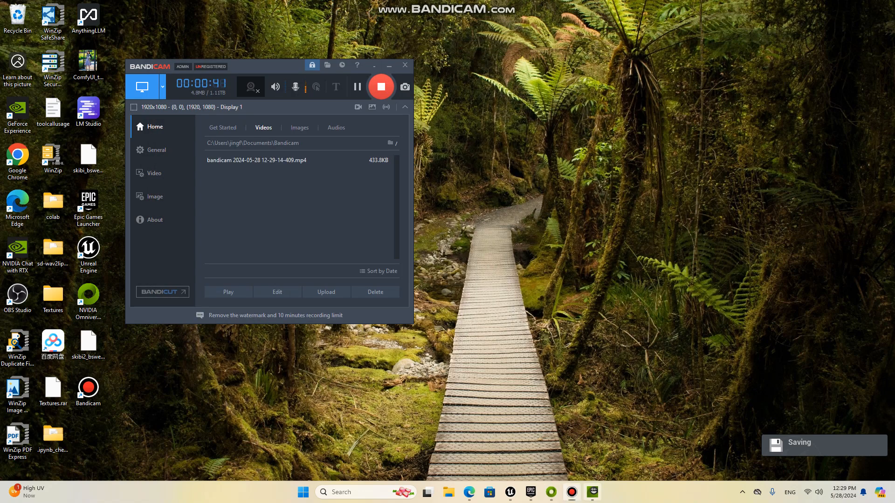
Step: Switch to Audio2Face and load the Mark full-face demo scene with network v2 and the regular audio player
left_click(592, 492)
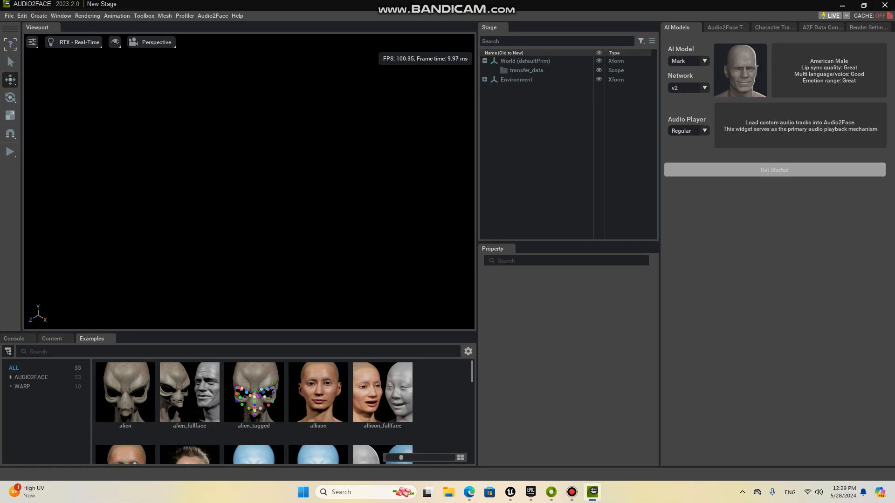
left_click(774, 170)
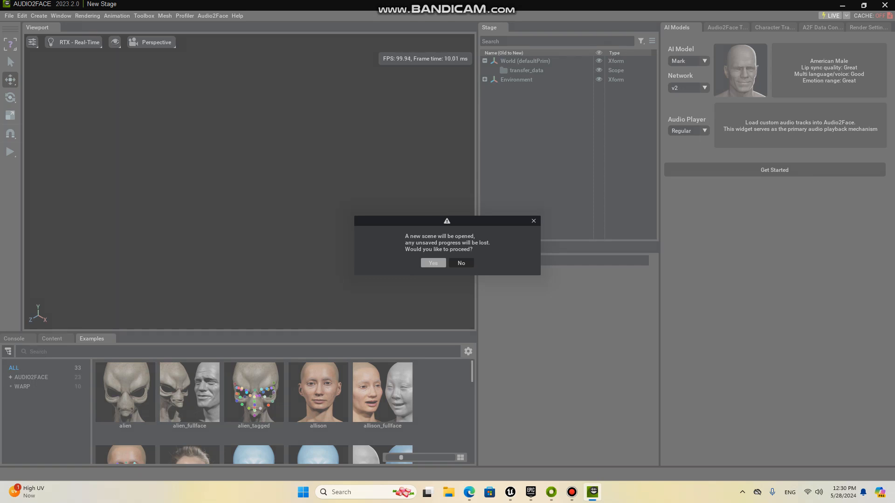
left_click(433, 263)
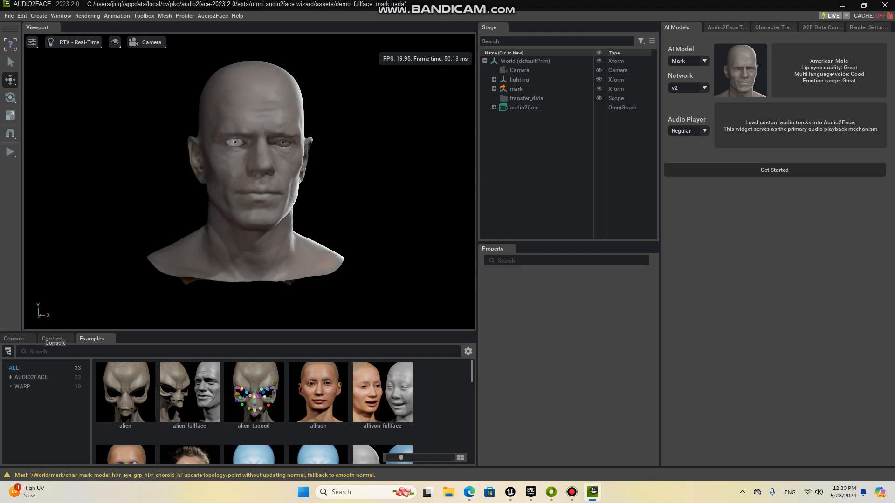
Step: Add male_bs_46.usd to the stage from the localhost folder NVIDIA/Assets/Audio2Face/Samples/blendshape_solve
left_click(52, 338)
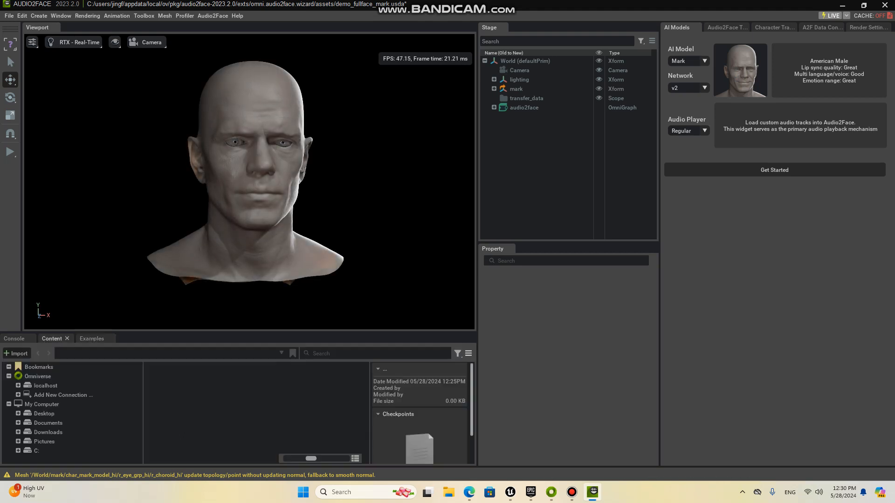
left_click(48, 386)
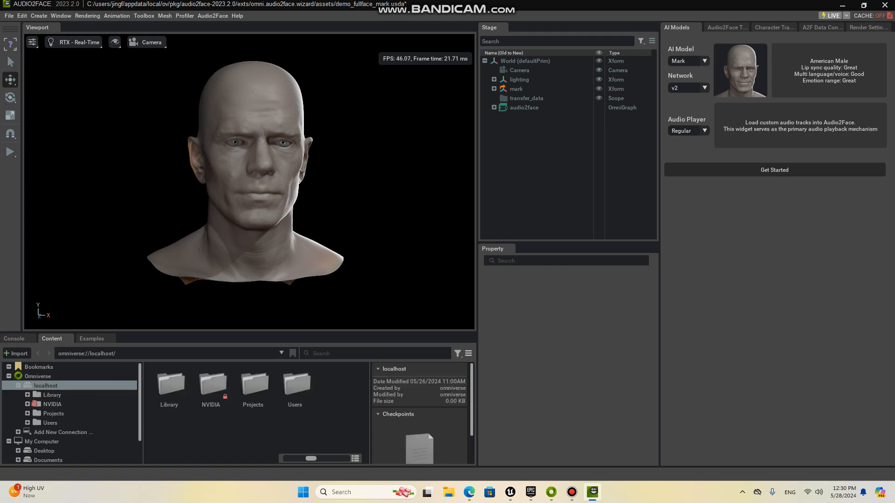
double_click(211, 387)
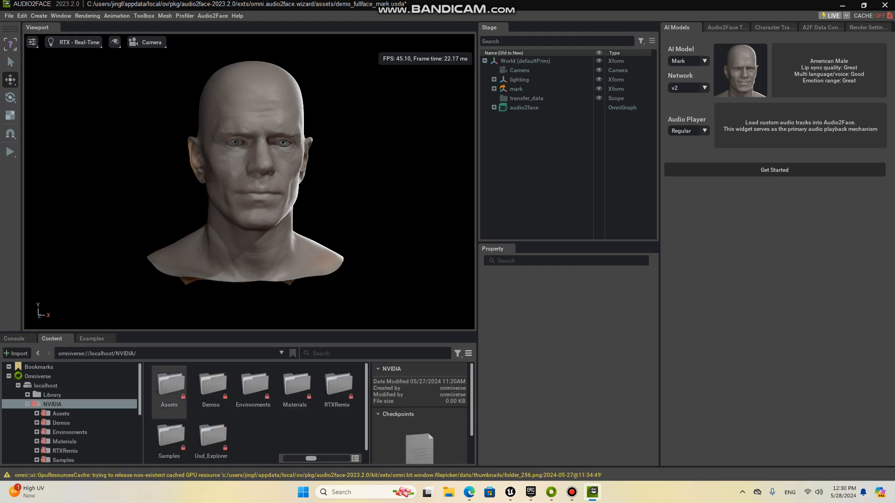
double_click(170, 387)
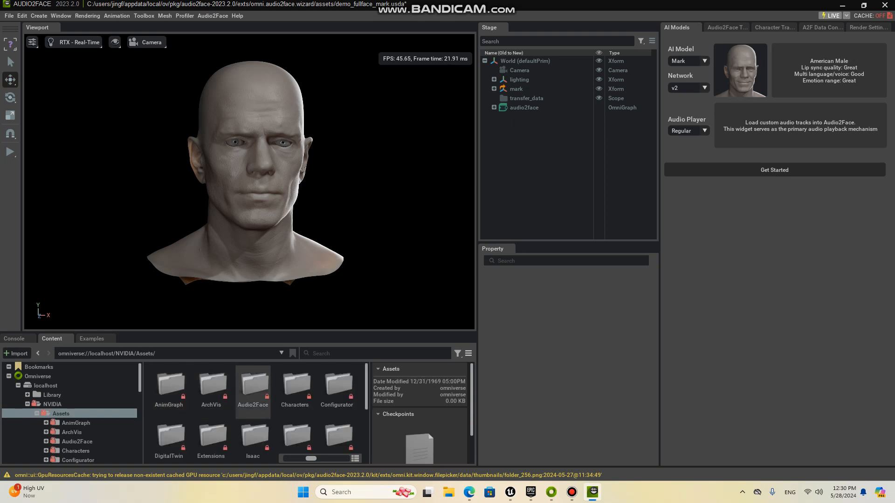
double_click(253, 387)
double_click(170, 387)
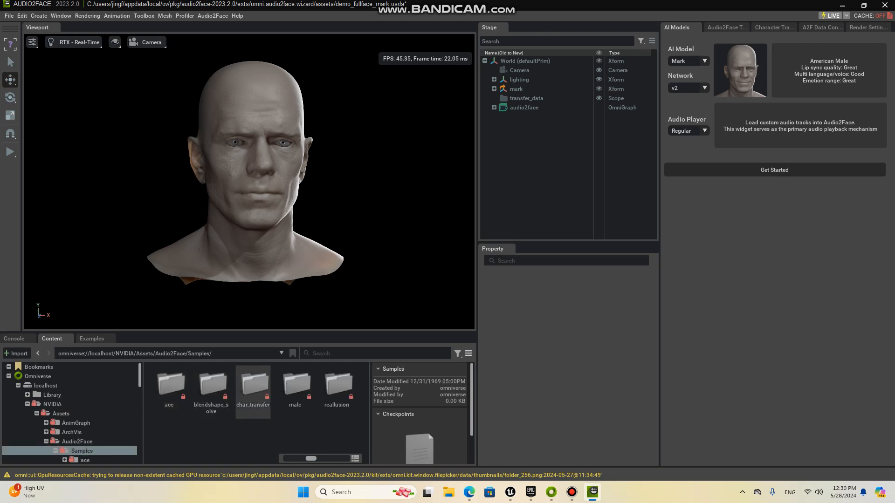
double_click(211, 387)
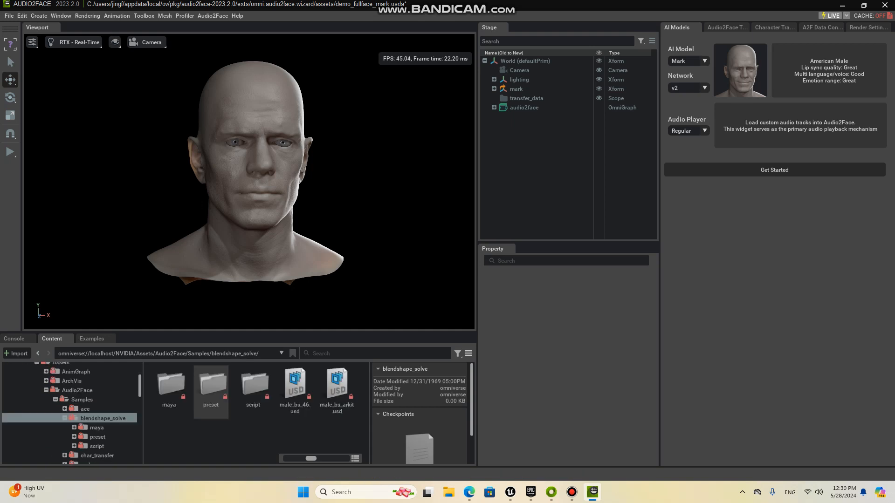
left_click_drag(295, 387, 571, 176)
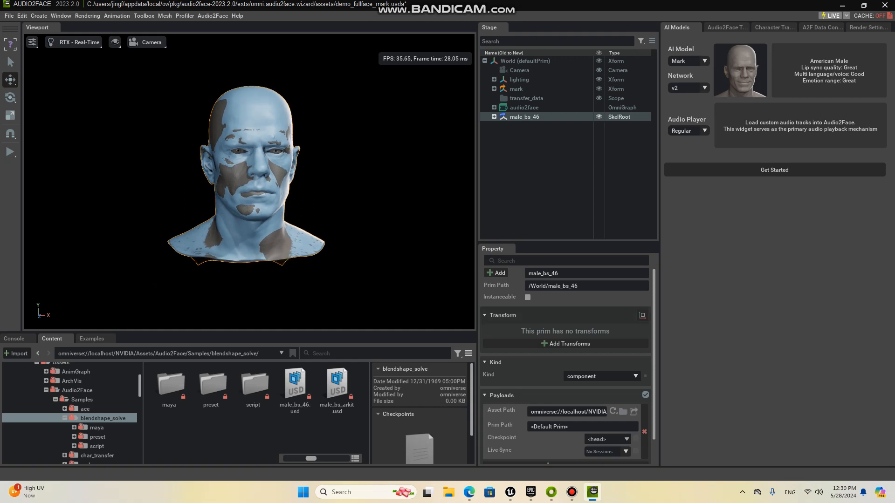
Step: Add transforms to male_bs_46 and set its X translation to about -34.4, beside the Mark head
left_click(565, 343)
left_click_drag(559, 335, 399, 335)
middle_click_drag(186, 168, 279, 153)
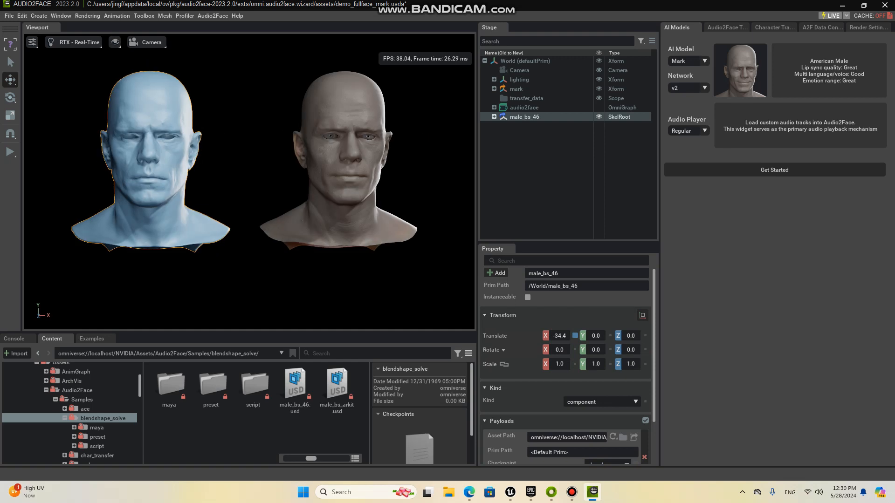
Step: Set the track root path to the Downloads folder, choose "man raging screams SoundEffectsFactory.wav" and play it
left_click(728, 27)
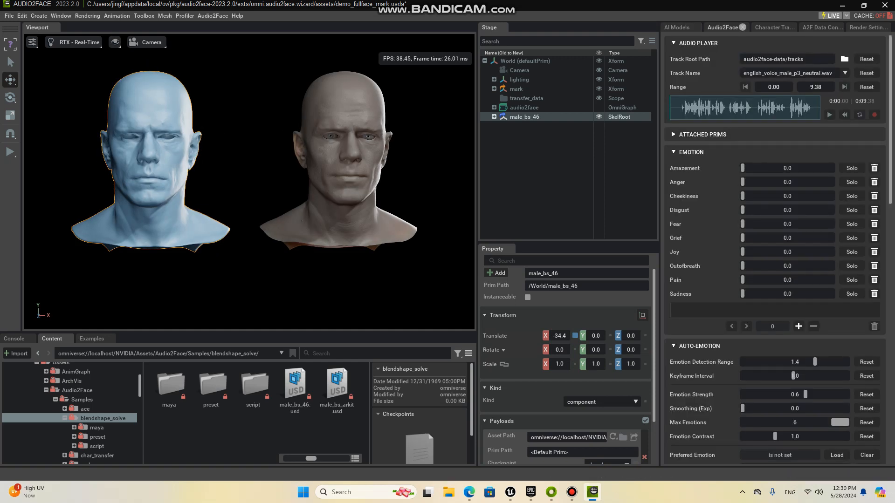
left_click(844, 59)
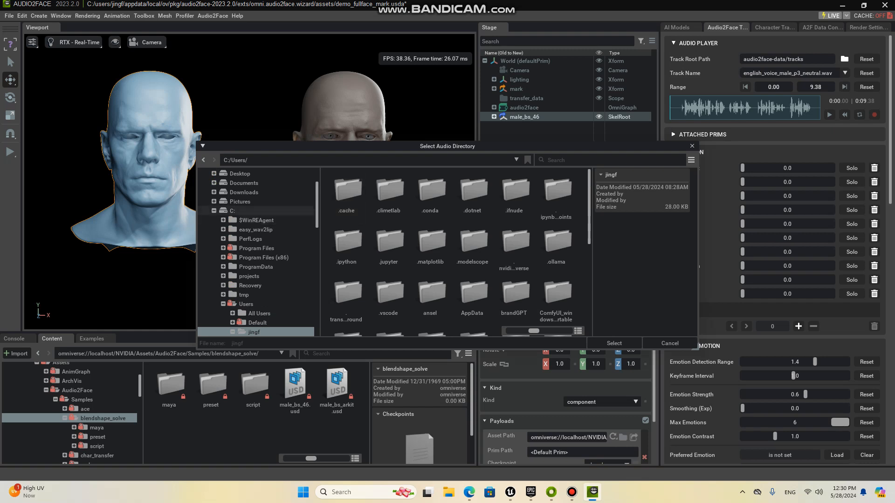
left_click(244, 192)
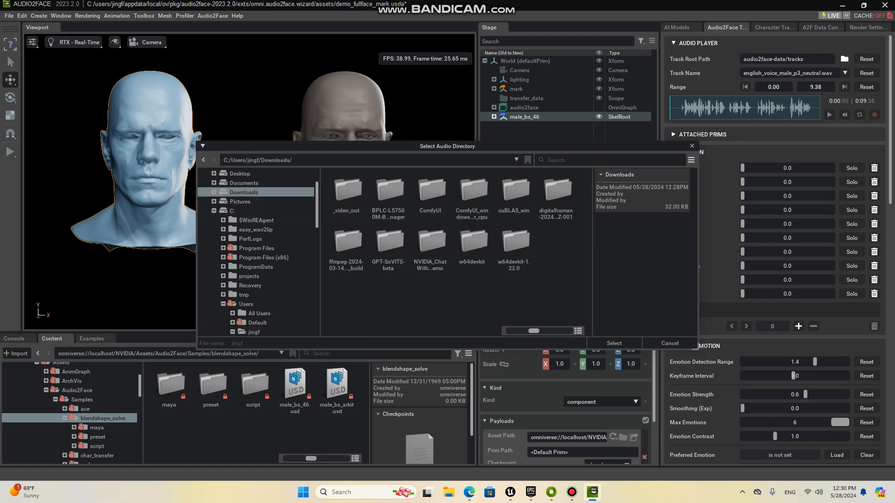
left_click(614, 343)
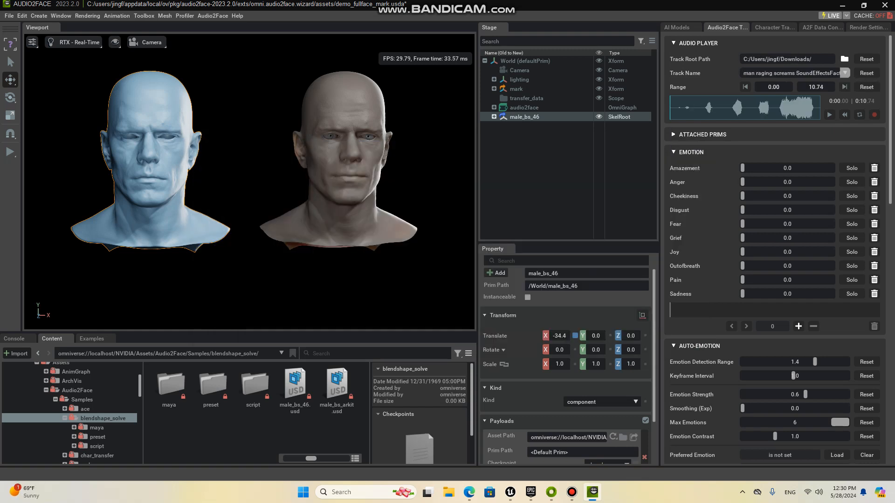
left_click(845, 72)
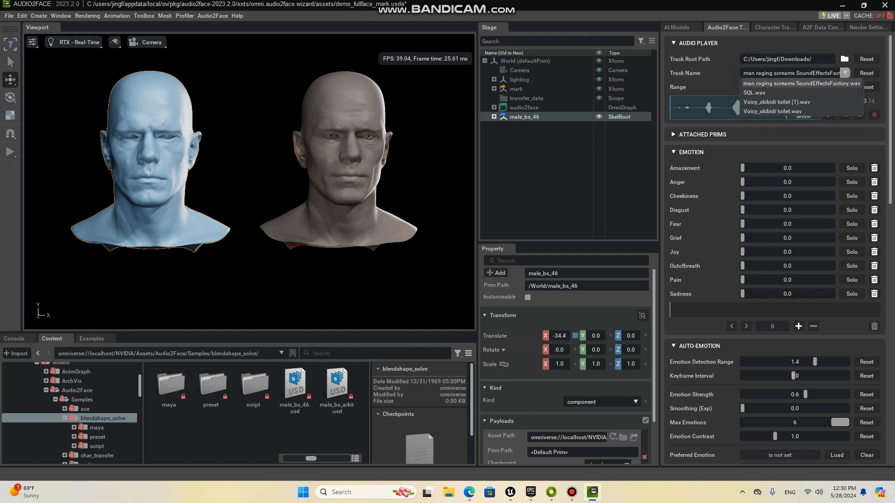
left_click(820, 83)
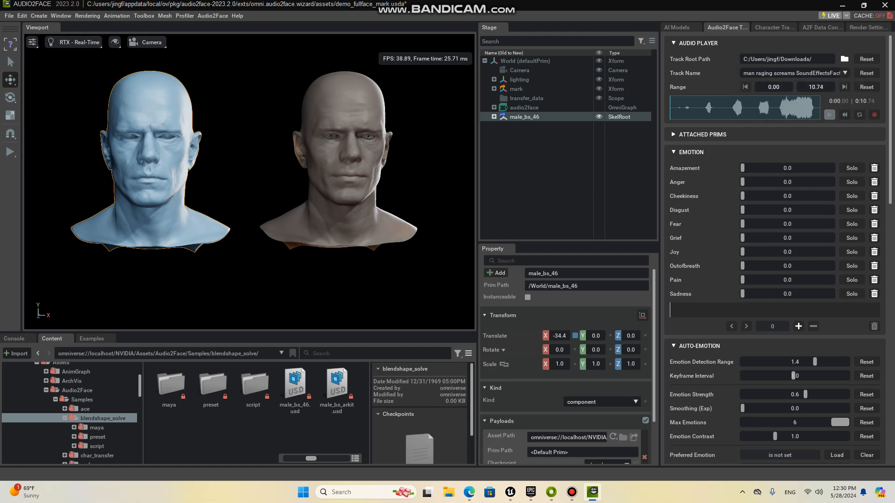
left_click(829, 115)
Step: Set up a blendshape solve with Mark's c_headWatertight_hi as the input anim mesh and /World/male_bs_46/neutral as the blendshape mesh
left_click(821, 27)
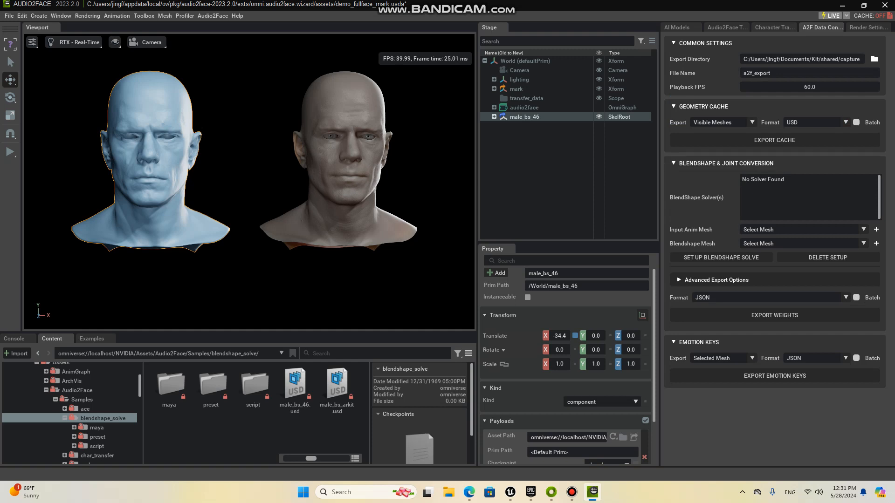
left_click(863, 230)
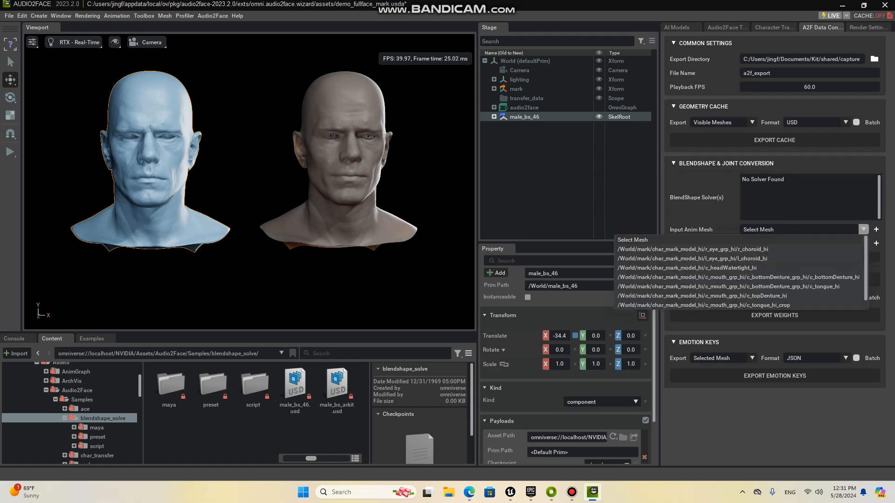
left_click(687, 268)
left_click(864, 243)
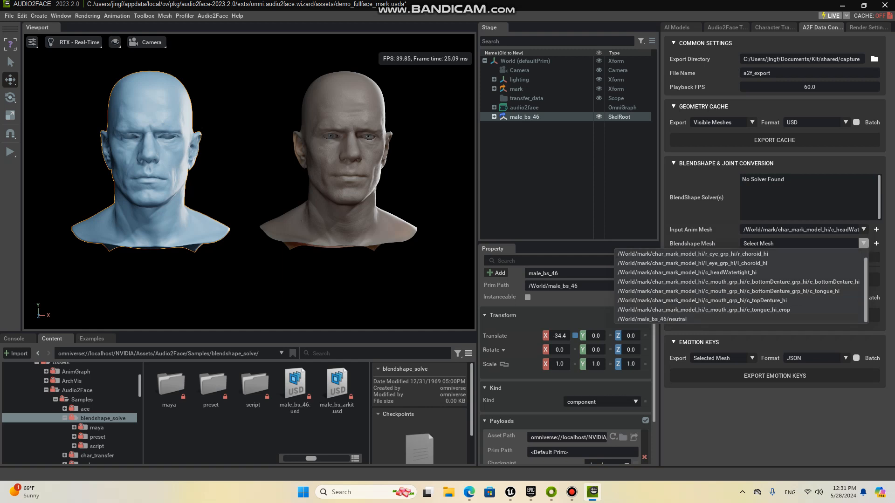
left_click(652, 319)
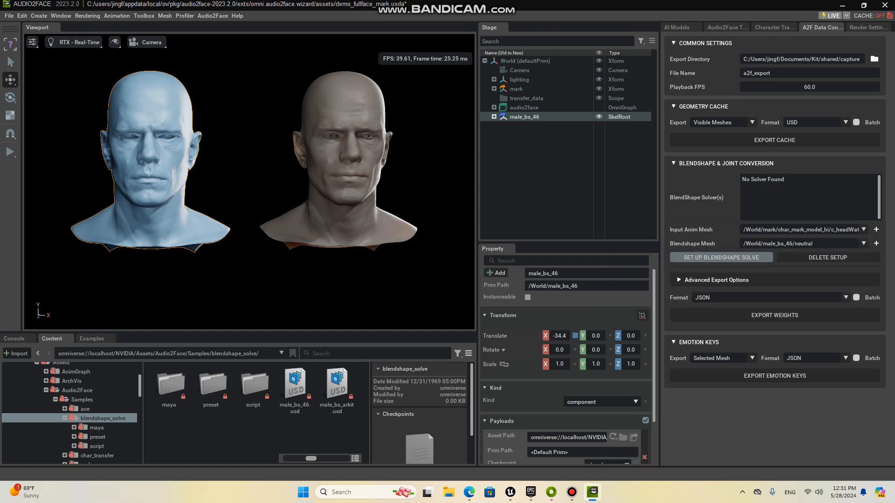
left_click(722, 257)
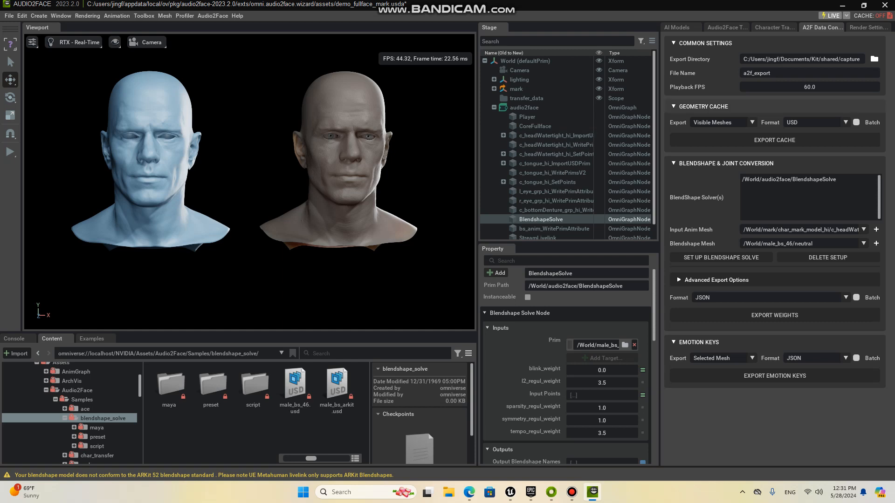
Step: Set the Anger emotion to 1.0 and Pain to about 0.42, and preview the audio track on both heads
left_click(677, 27)
left_click(727, 27)
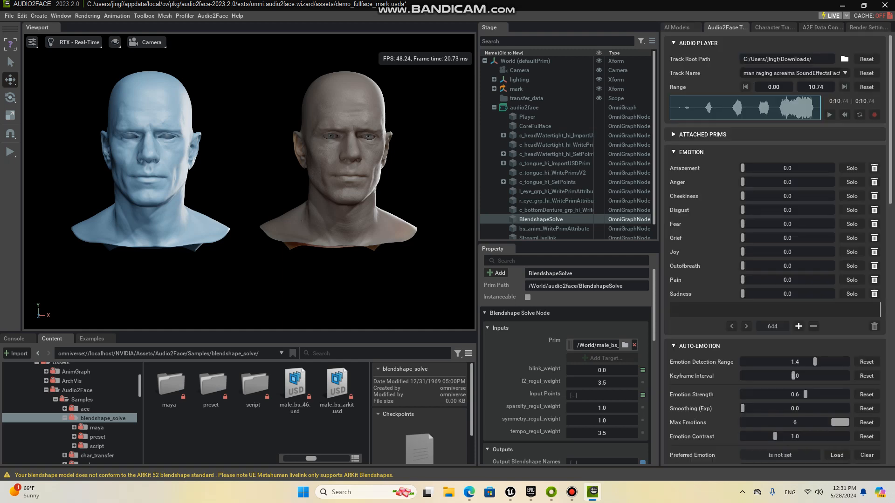
left_click_drag(743, 182, 853, 182)
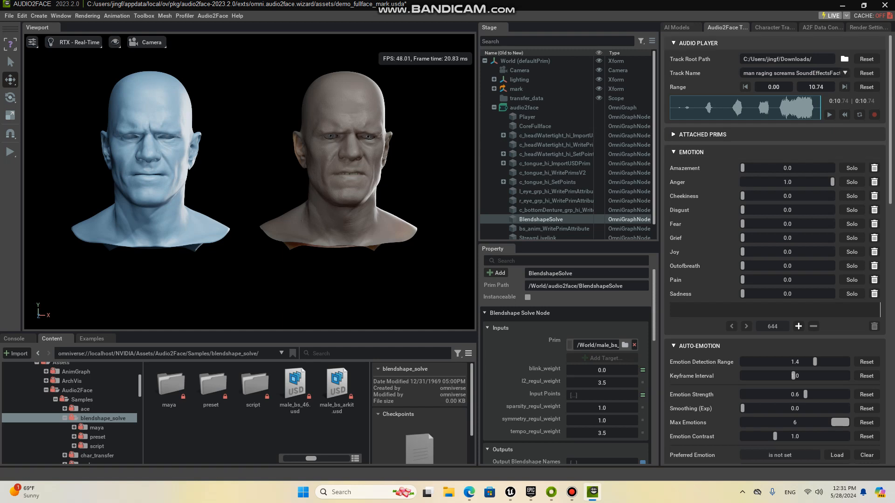
left_click(829, 115)
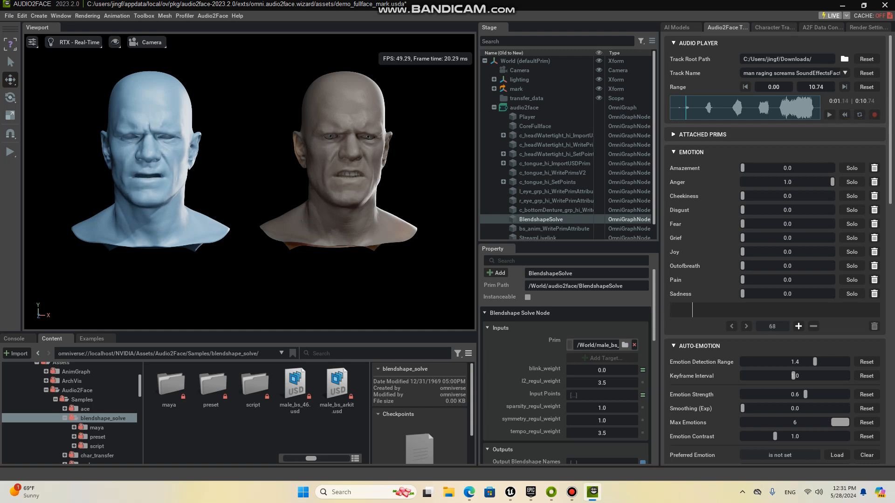
left_click(780, 280)
left_click(830, 114)
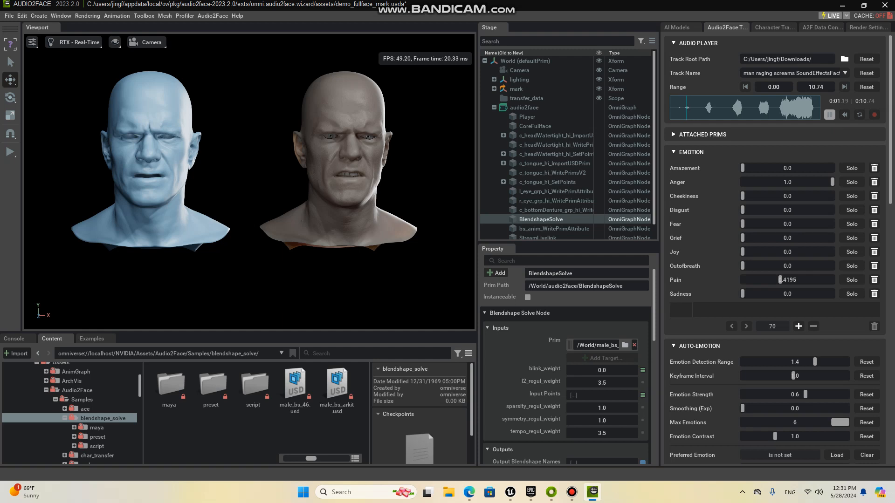
left_click(829, 115)
Step: Select /World/audio2face/BlendshapeSolve as the solver for conversion and set the blendshape weights export format to USD
left_click(775, 27)
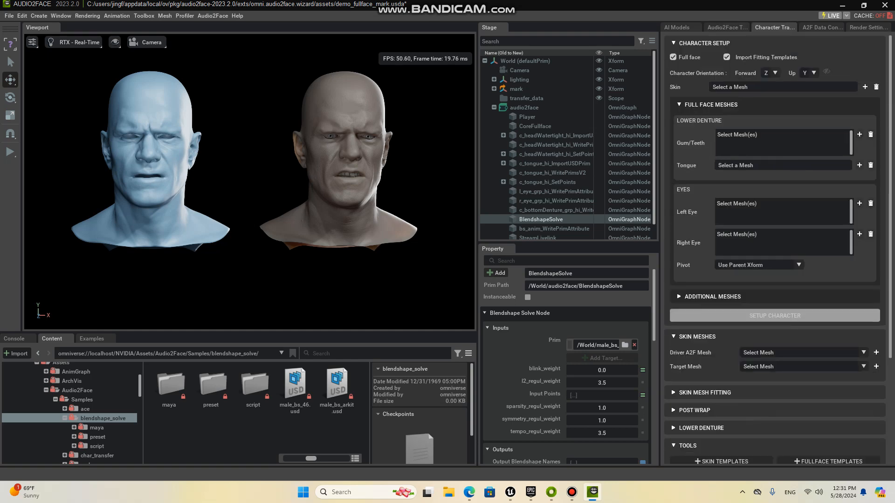
left_click(822, 27)
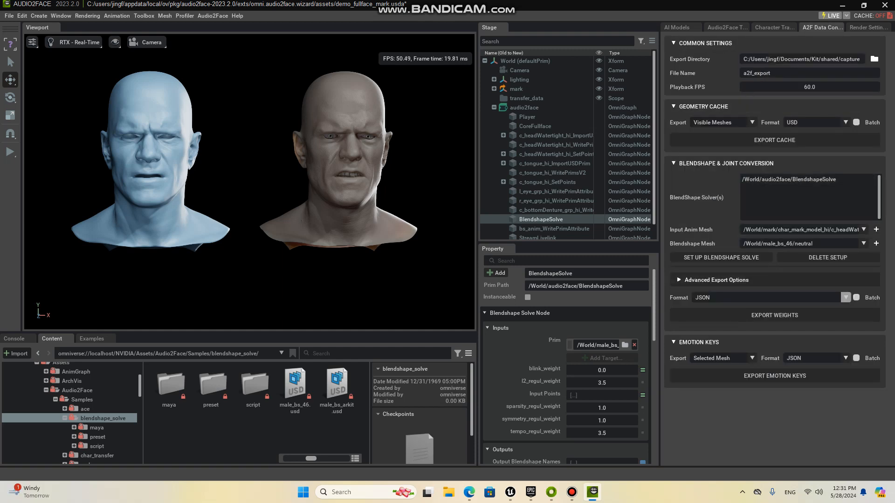
left_click(808, 179)
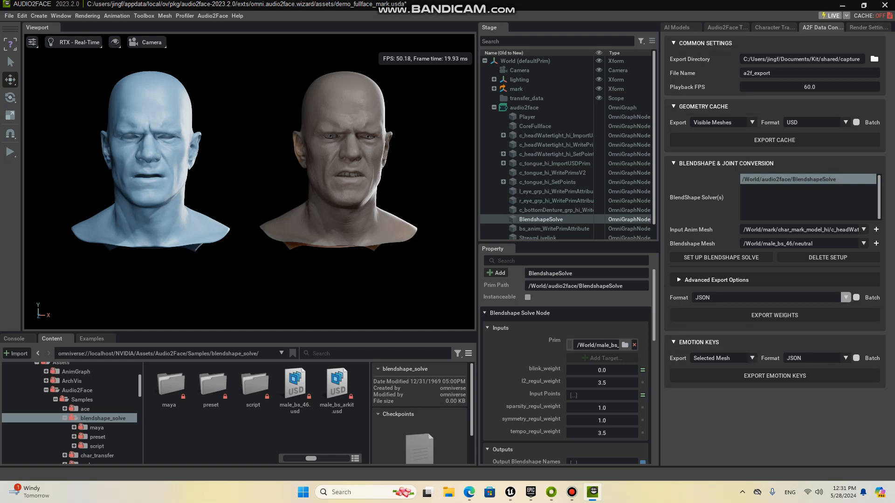
left_click(846, 298)
left_click(700, 317)
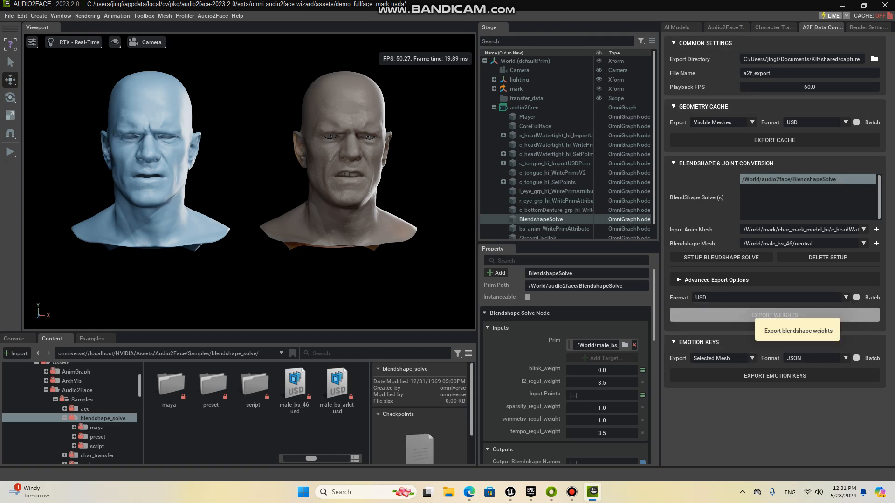
left_click(775, 315)
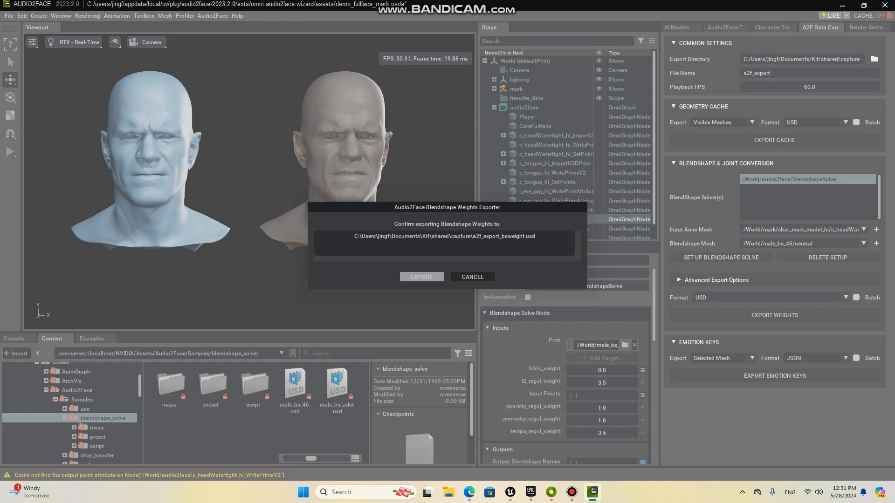
left_click(421, 277)
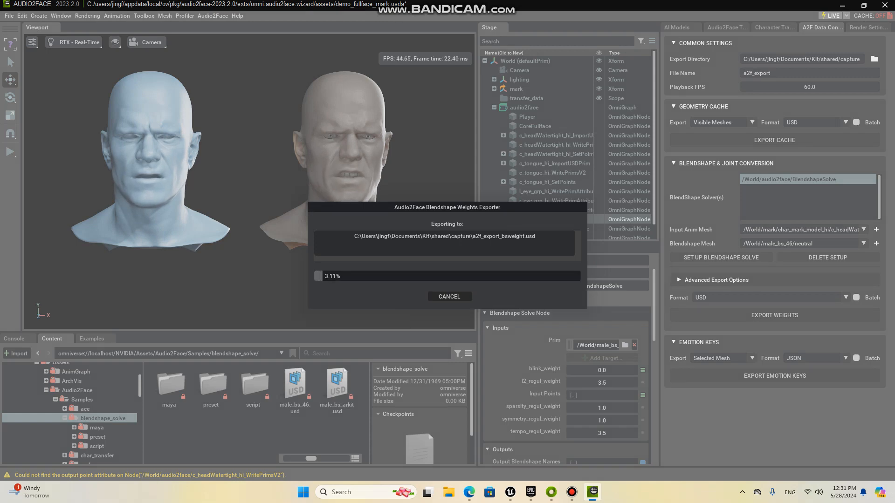
left_click(449, 297)
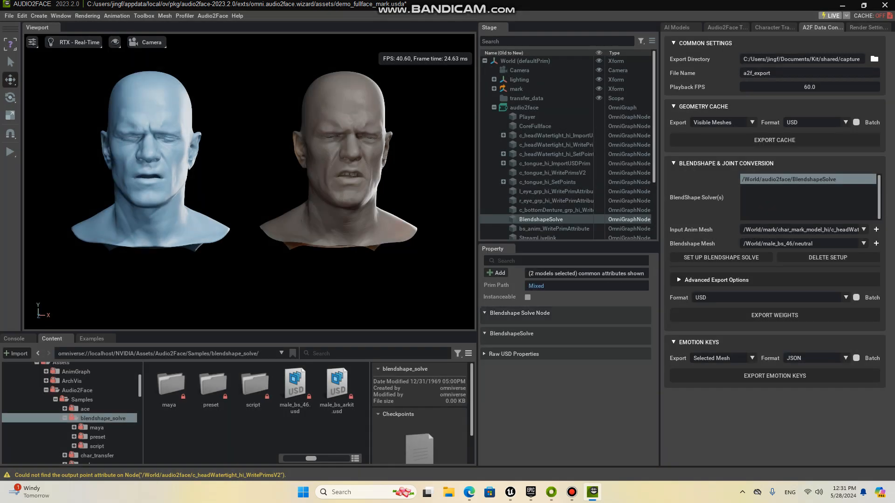
Step: Set the export directory to the Desktop folder
left_click(874, 60)
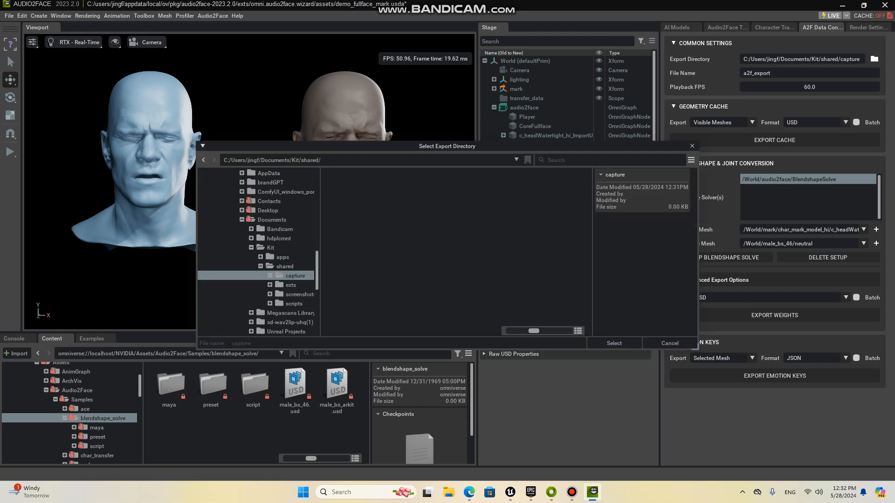
scroll(279, 202, "up", 4)
scroll(256, 252, "up", 5)
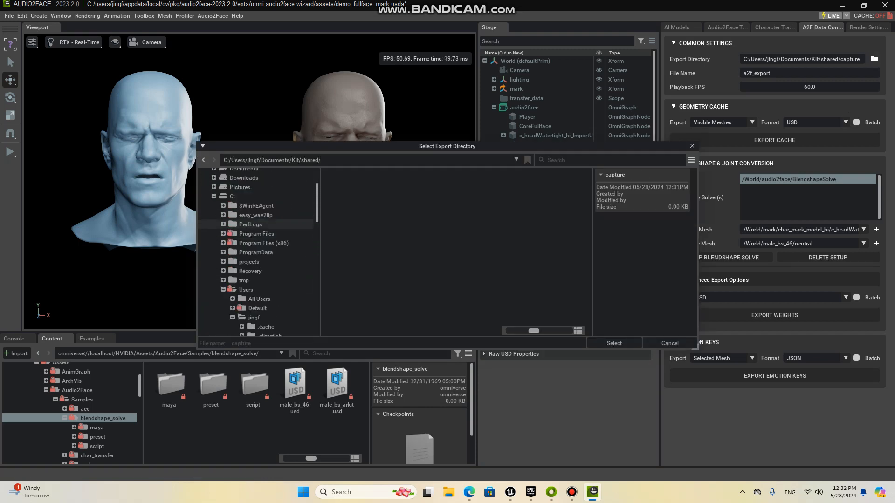
left_click(240, 219)
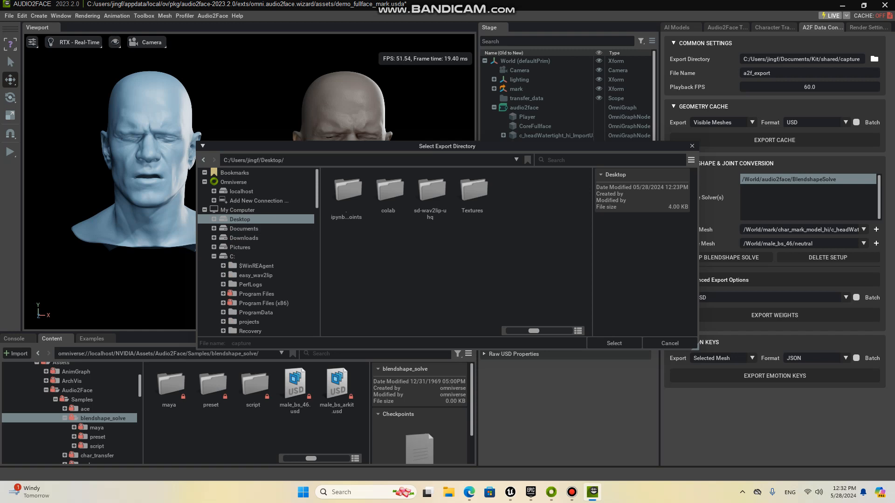
left_click(613, 343)
Step: Name the export file ANGRY and set the export directory to the Downloads folder
double_click(771, 73)
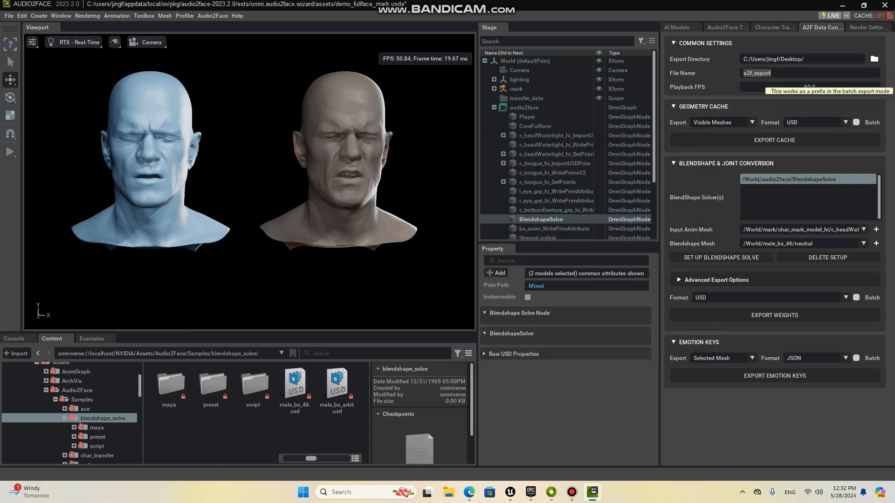
left_click_drag(771, 73, 744, 73)
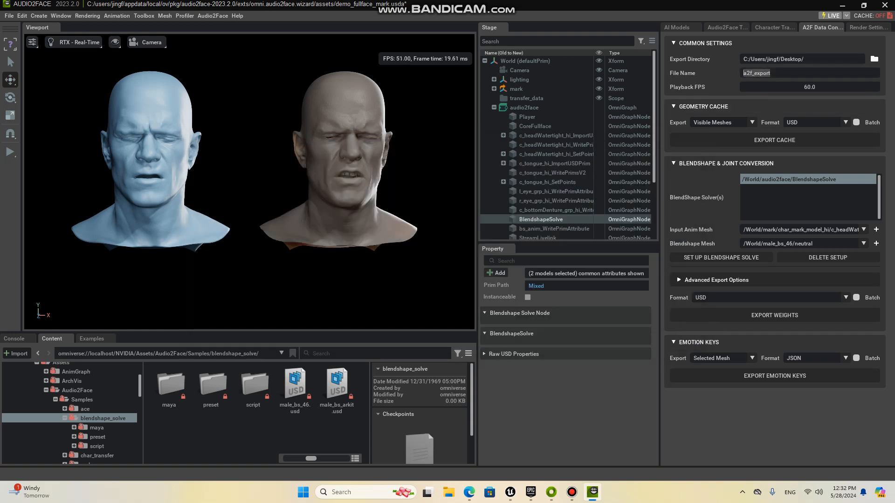
key("BackSpace")
left_click(874, 59)
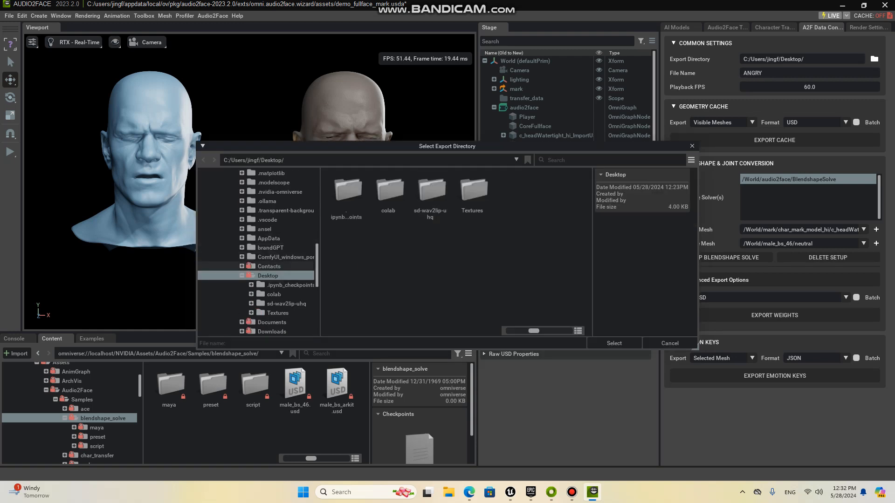
left_click(271, 331)
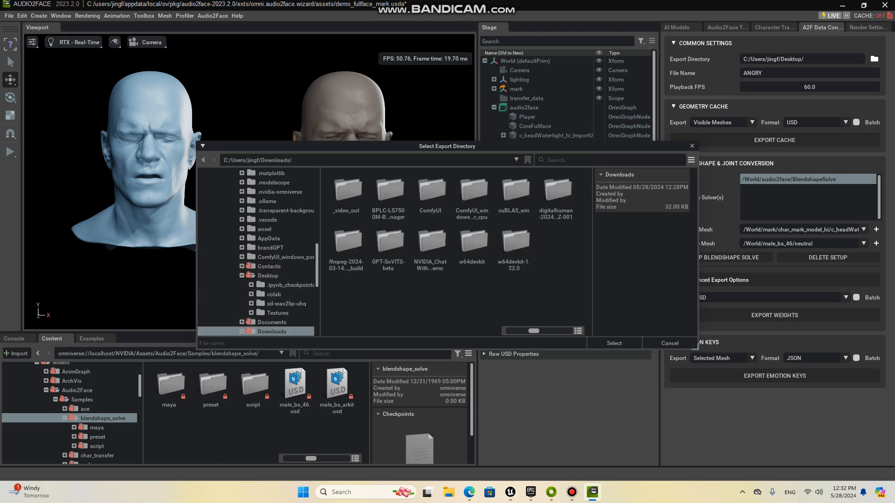
left_click(614, 343)
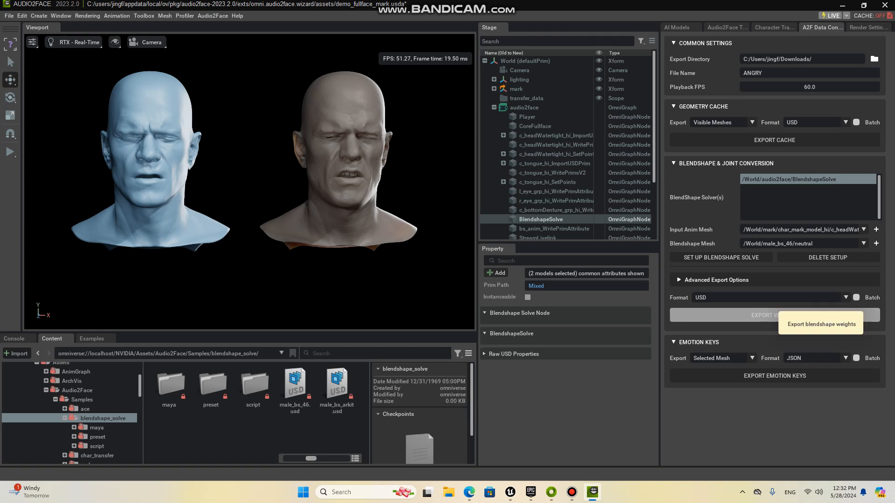
Step: Export the blendshape weights in USD format as ANGRY_bsweight.usd to the Downloads folder
left_click(775, 315)
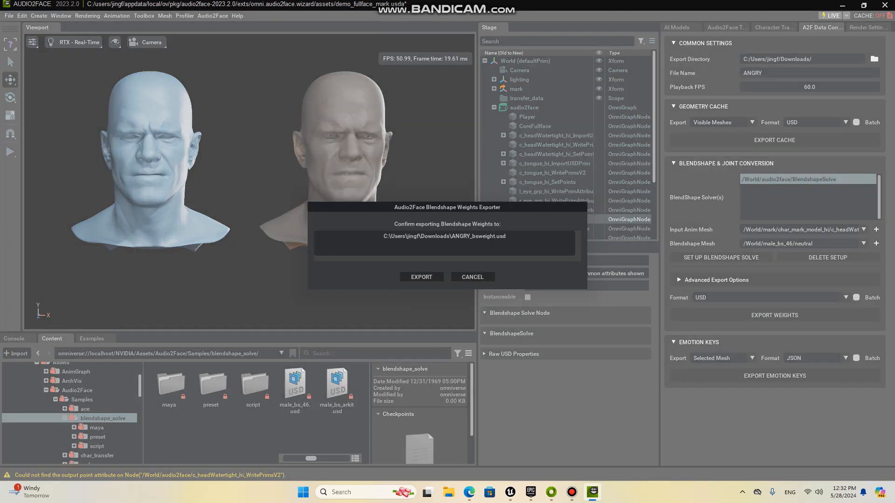
left_click(473, 277)
left_click(783, 297)
left_click(783, 298)
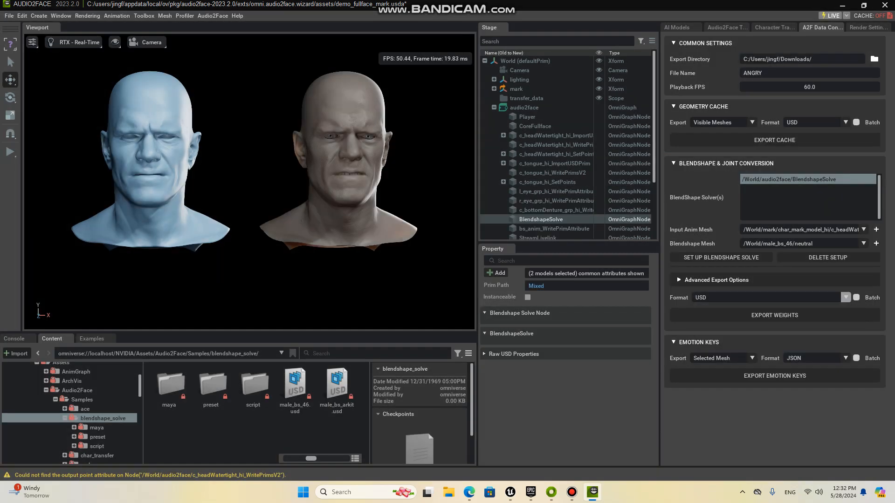
left_click(775, 316)
left_click(421, 277)
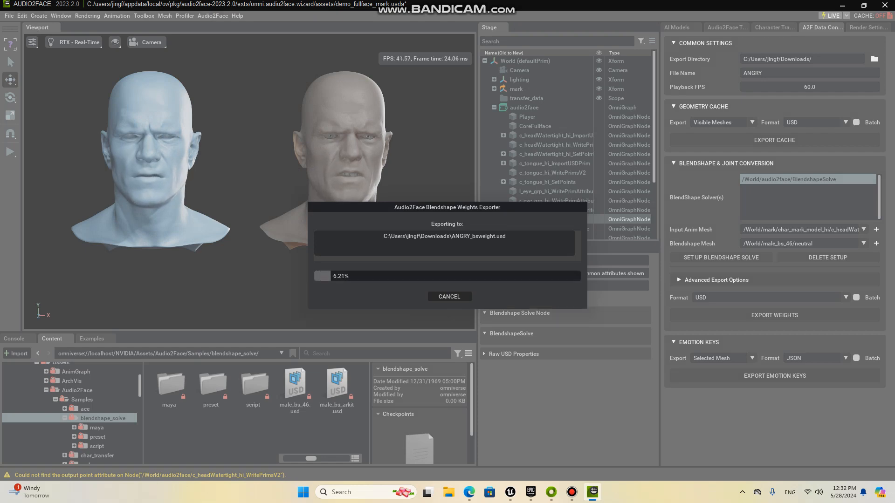
Step: Minimize Audio2Face and switch to the open MyProject level editor in Unreal Engine
left_click(842, 6)
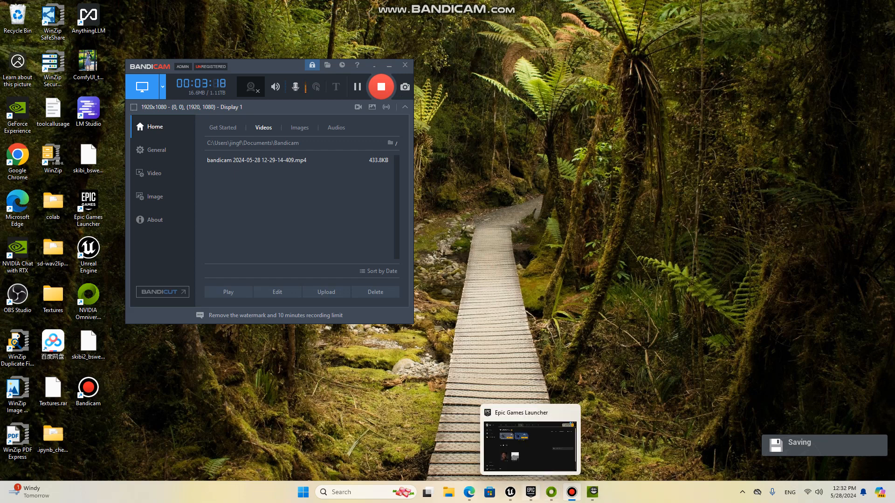
left_click(531, 492)
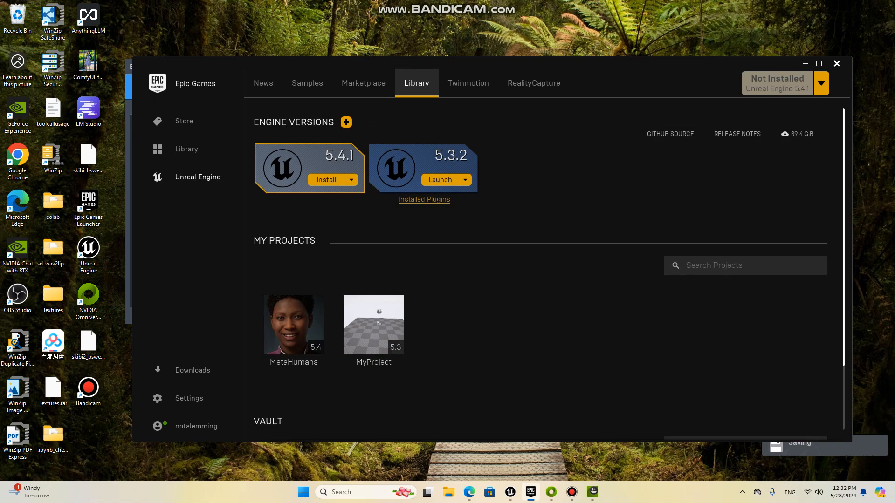
left_click(805, 63)
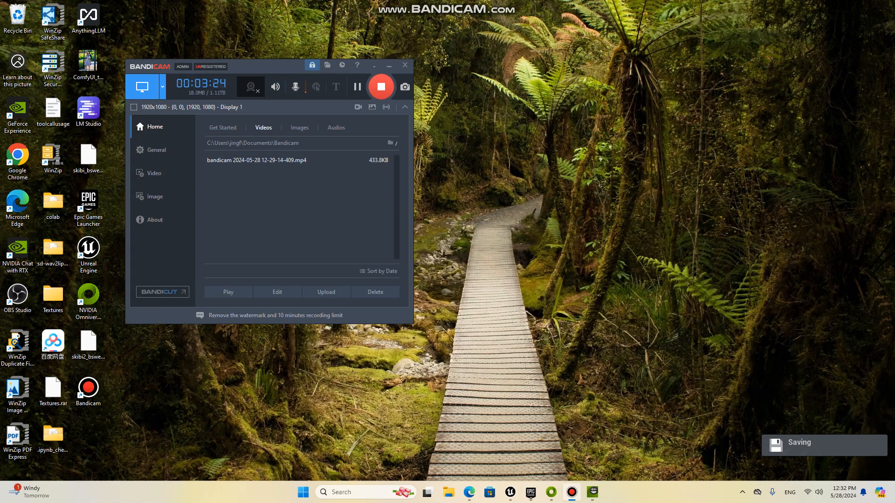
mouse_move(511, 492)
left_click(459, 436)
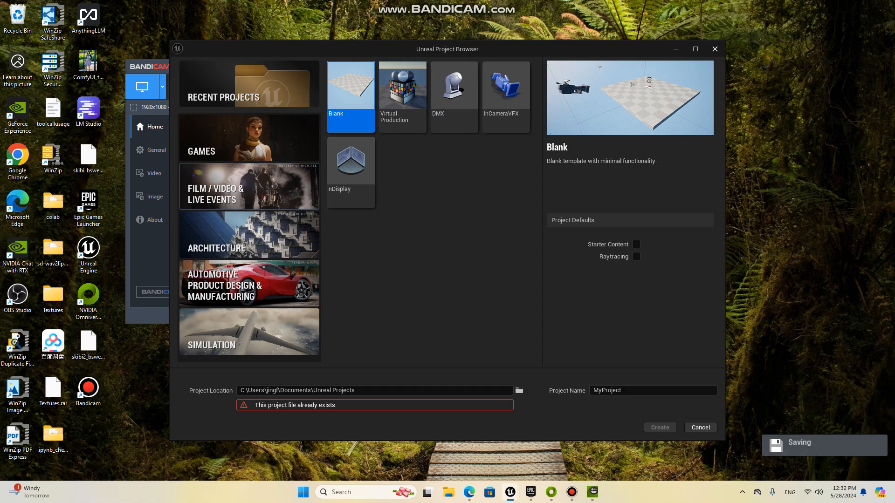
left_click(511, 492)
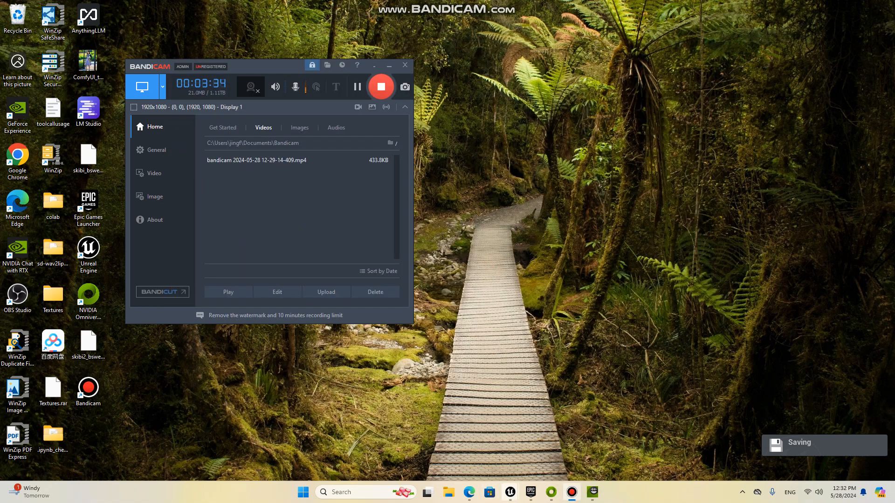
mouse_move(510, 492)
left_click(535, 465)
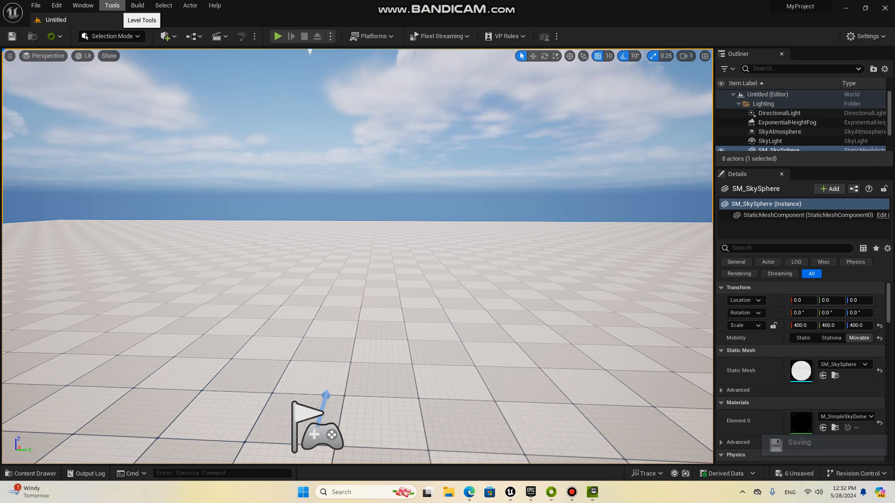
left_click(112, 6)
left_click(83, 6)
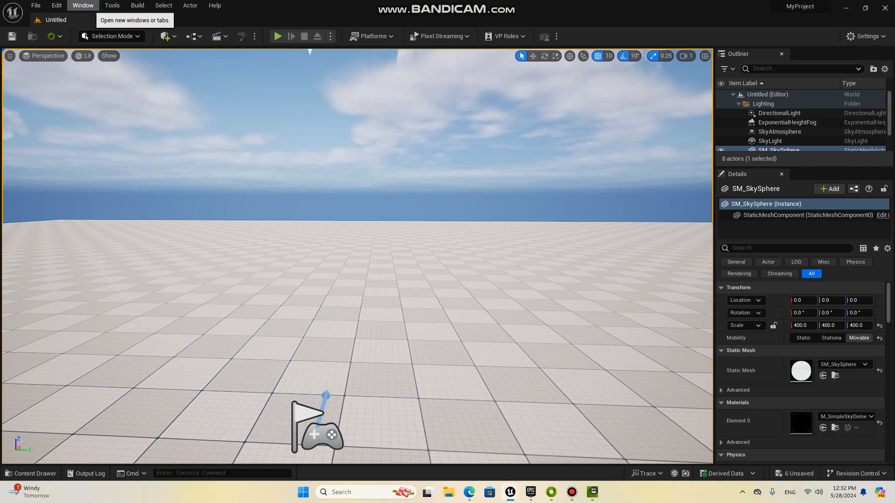
left_click(164, 6)
left_click(138, 6)
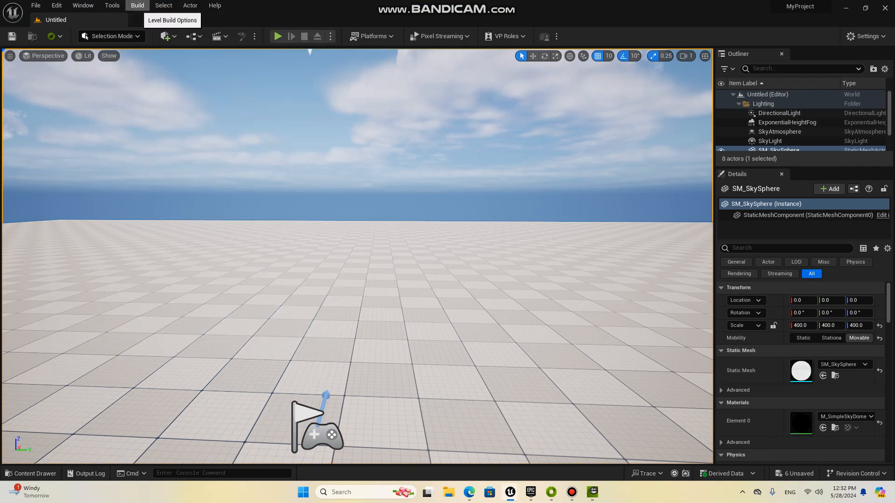
left_click(137, 6)
left_click(137, 6)
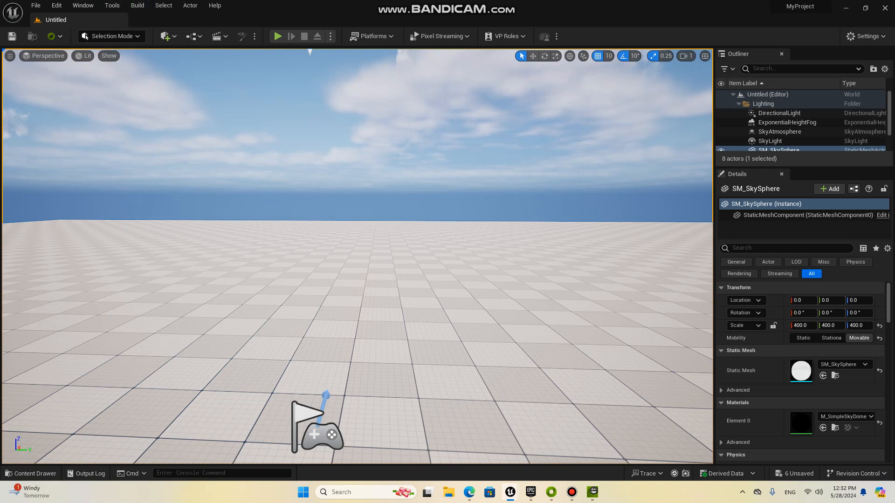
Step: Open Quixel Bridge and look through the Erno and Ettore MetaHuman presets and the locally downloaded MetaHumans
left_click(168, 36)
mouse_move(188, 112)
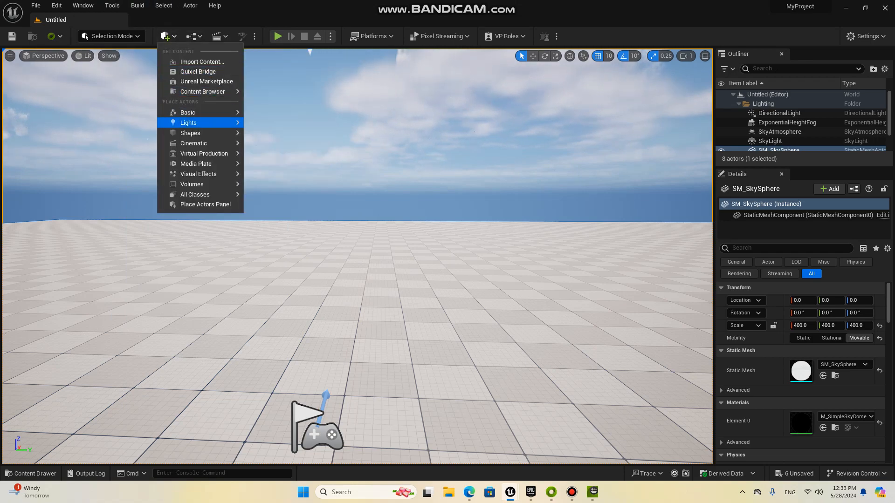
left_click(198, 71)
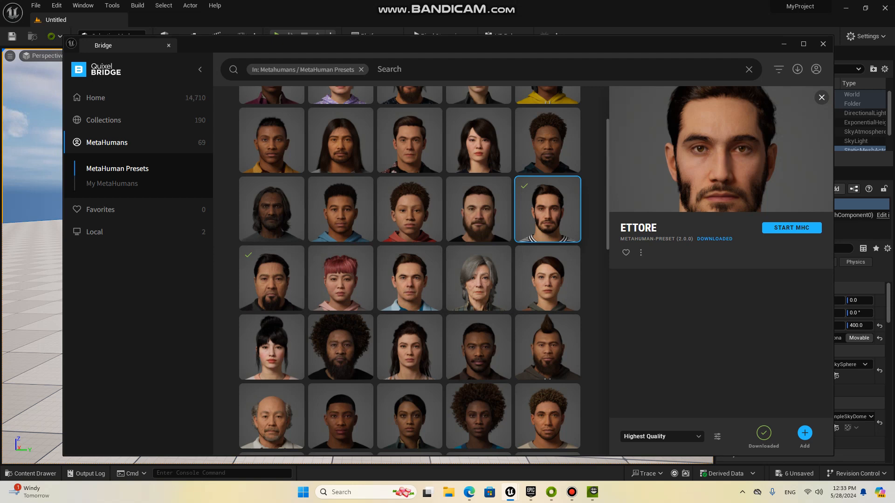
left_click(479, 209)
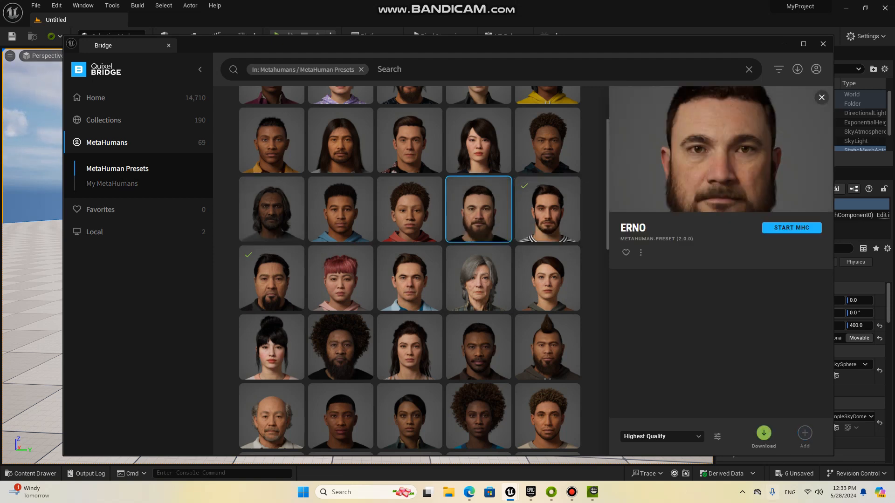
left_click(547, 210)
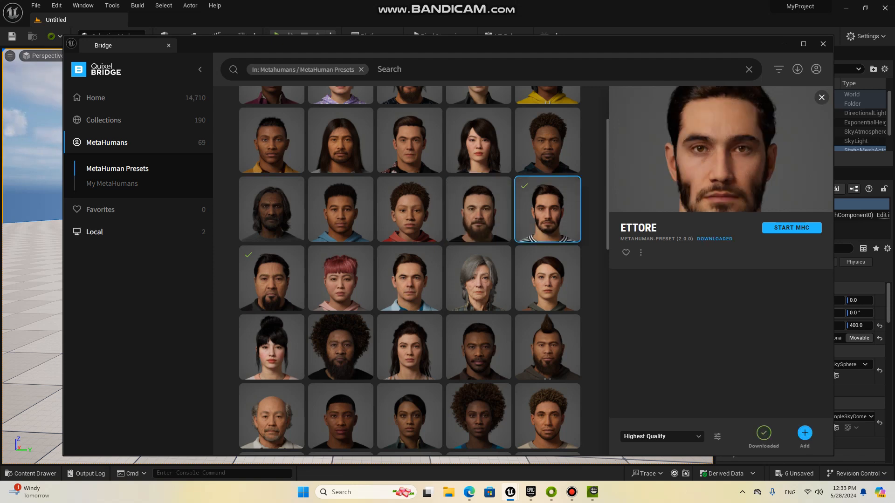
left_click(94, 231)
left_click(107, 228)
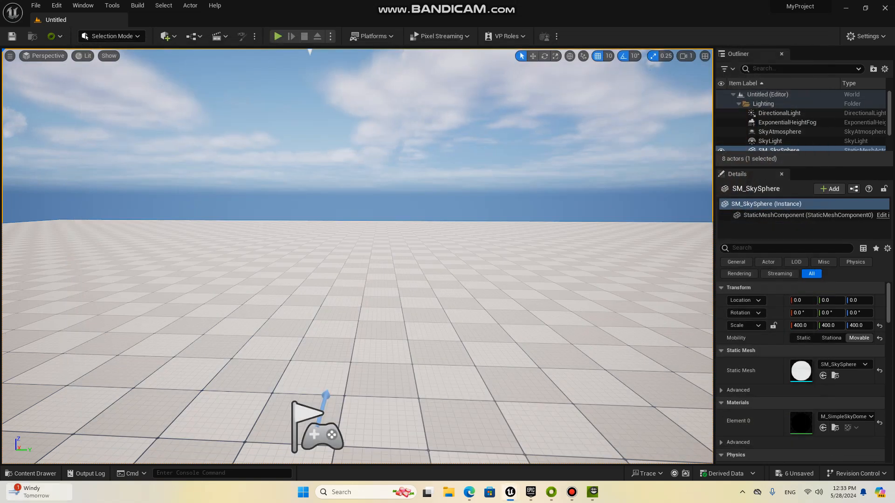
Step: Add the locally downloaded Ettore MetaHuman to the project from Quixel Bridge
left_click(25, 474)
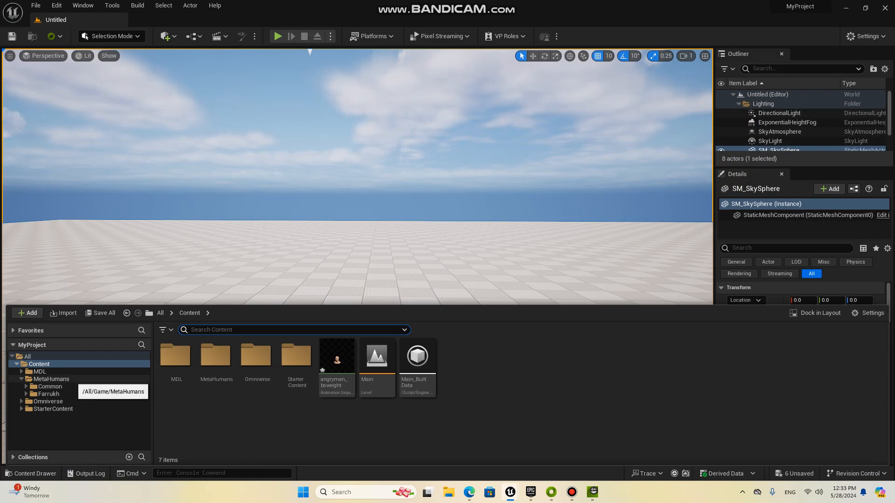
left_click(51, 379)
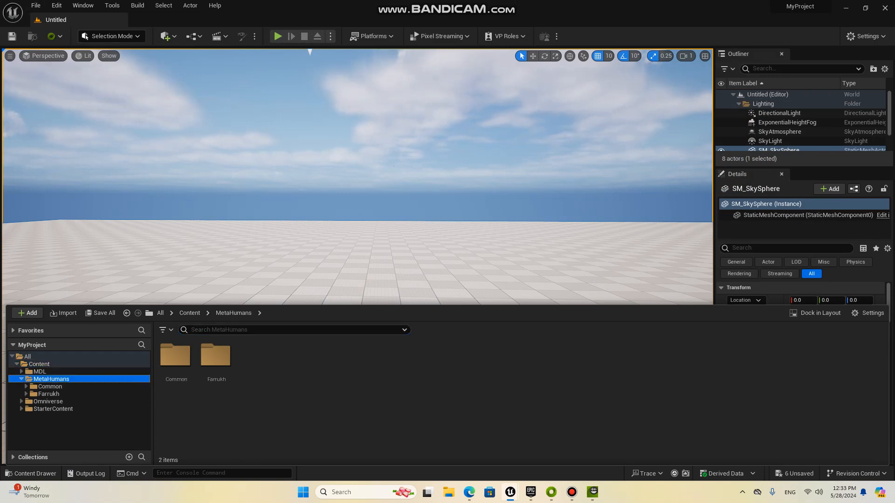
left_click(165, 36)
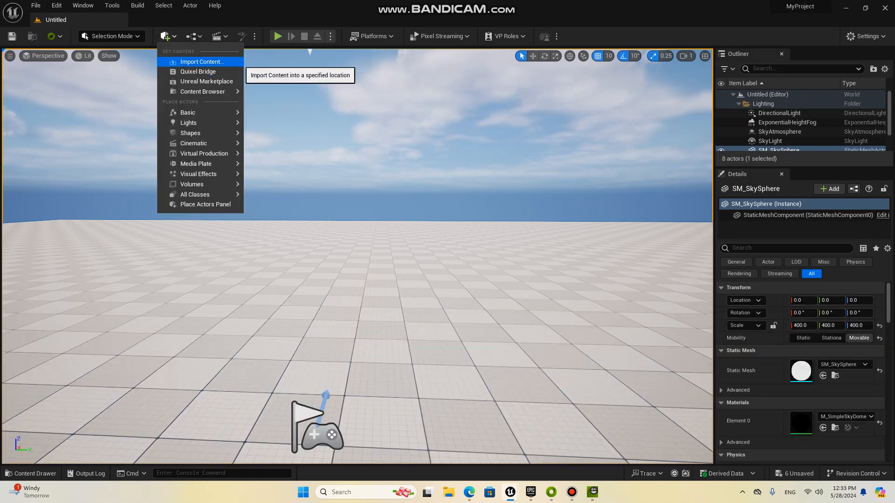
left_click(198, 72)
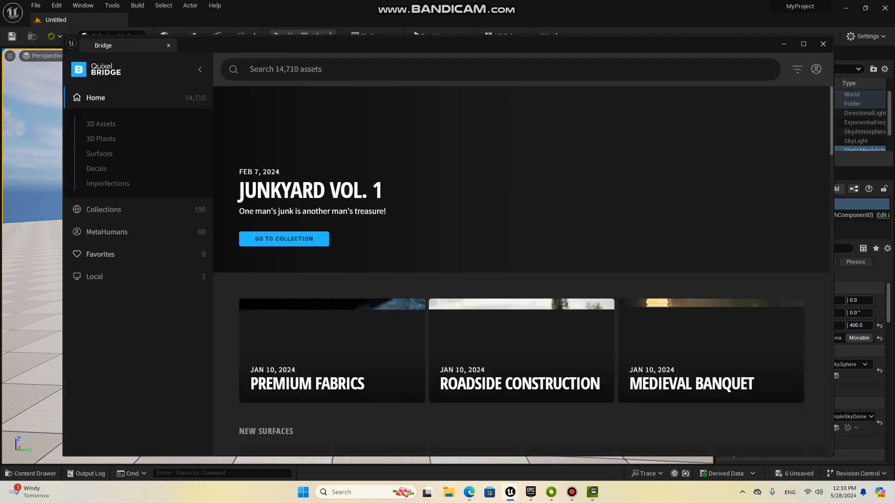
left_click(94, 277)
left_click(107, 228)
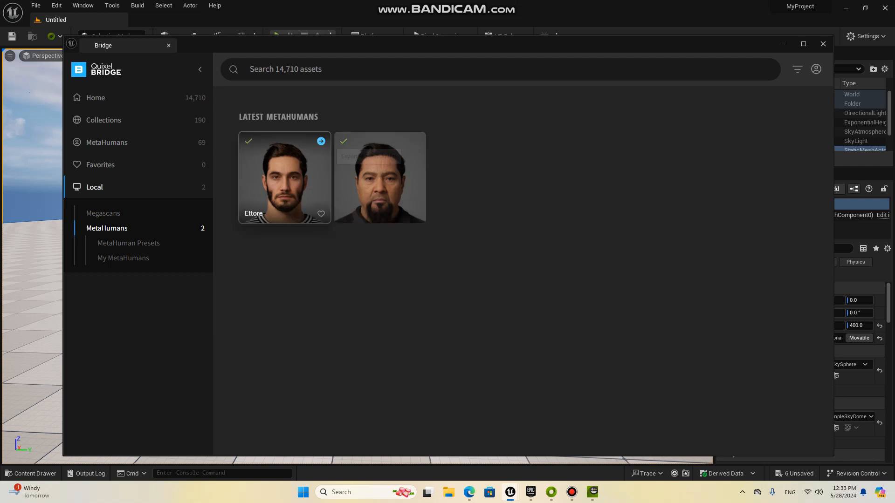
left_click(284, 177)
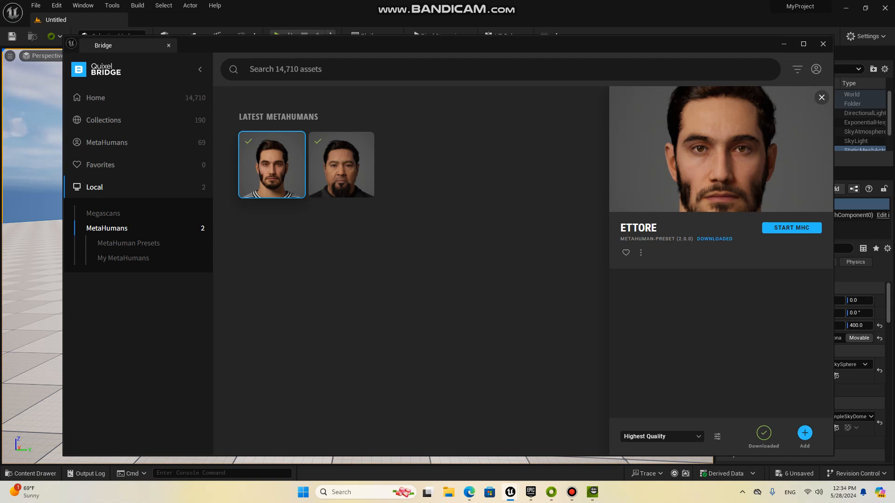
left_click(784, 44)
Step: Open the Ettore folder inside MetaHumans in the project content and select the BP_Ettore blueprint
left_click(31, 474)
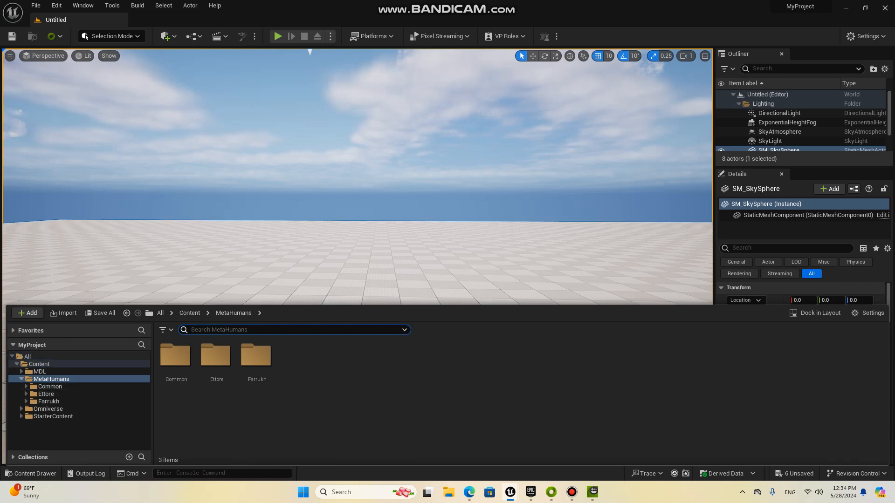
left_click(79, 393)
right_click_drag(446, 195, 446, 231)
left_click(31, 473)
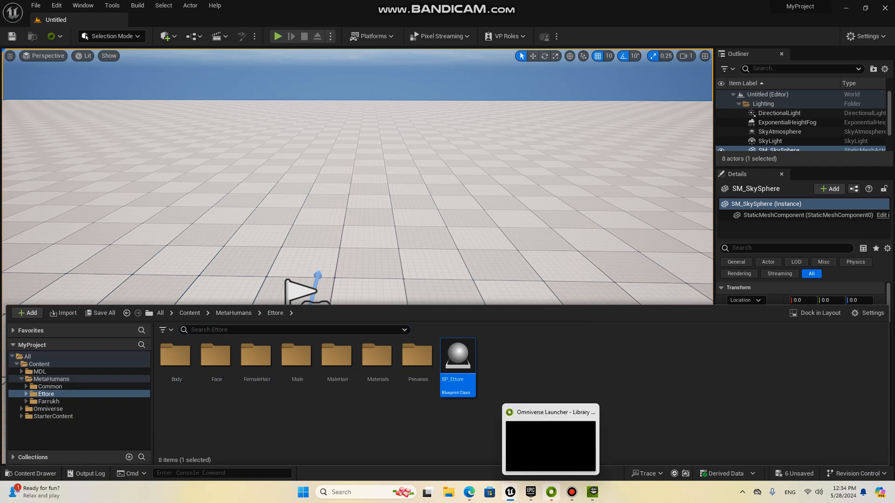
left_click(572, 492)
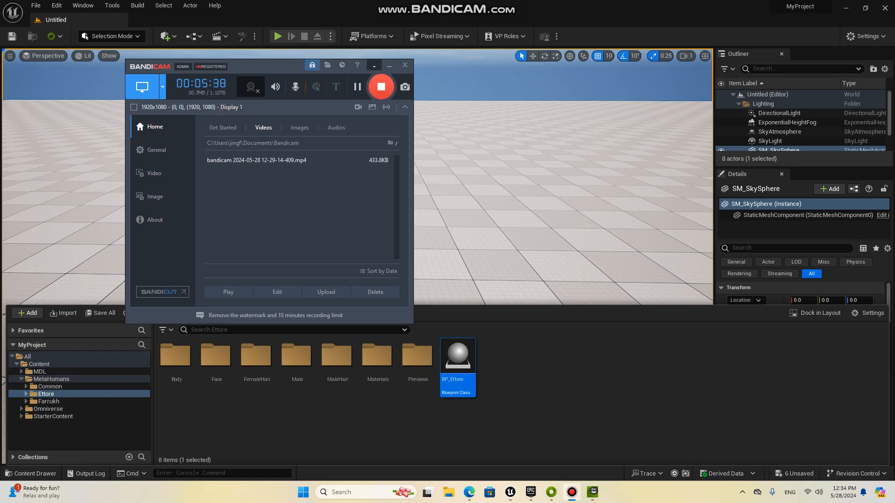
left_click(373, 66)
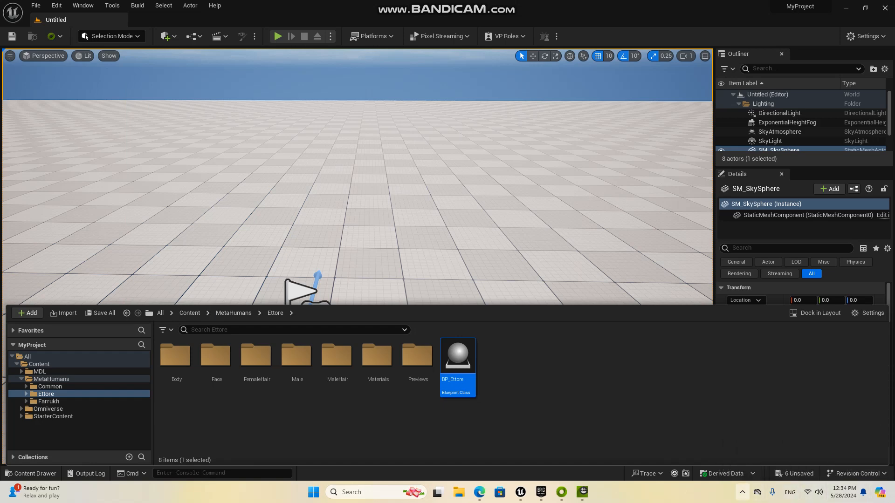
left_click(743, 492)
left_click(705, 445)
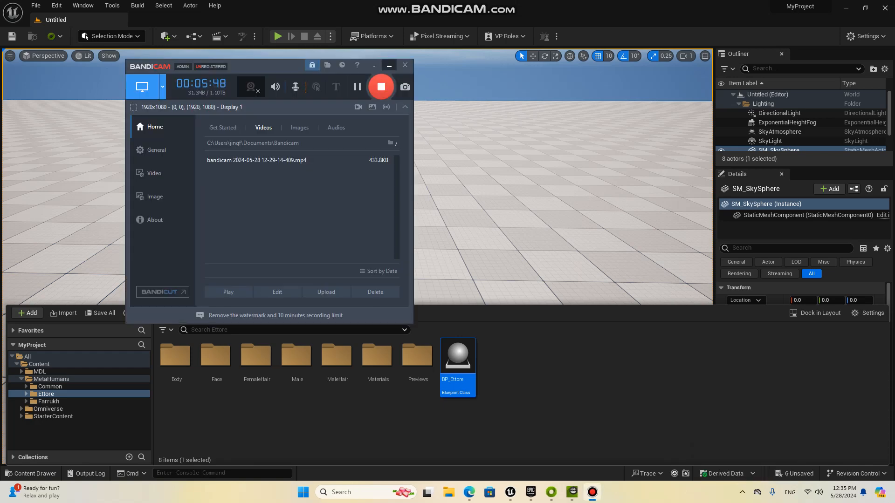
left_click(389, 65)
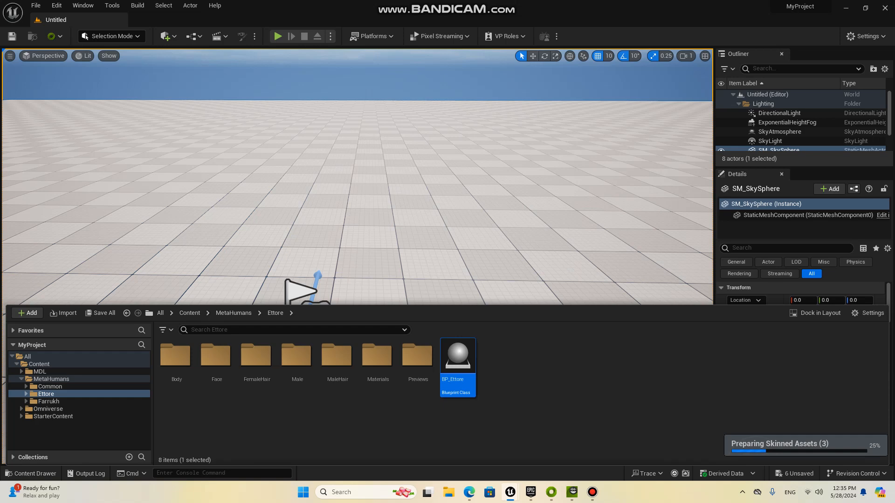
Step: Place BP_Ettore on the floor beside the player start, at about X 130, Y 10, and rotate it 90° about the vertical axis
left_click_drag(458, 357, 449, 322)
key("Right")
key("Left")
key("Up")
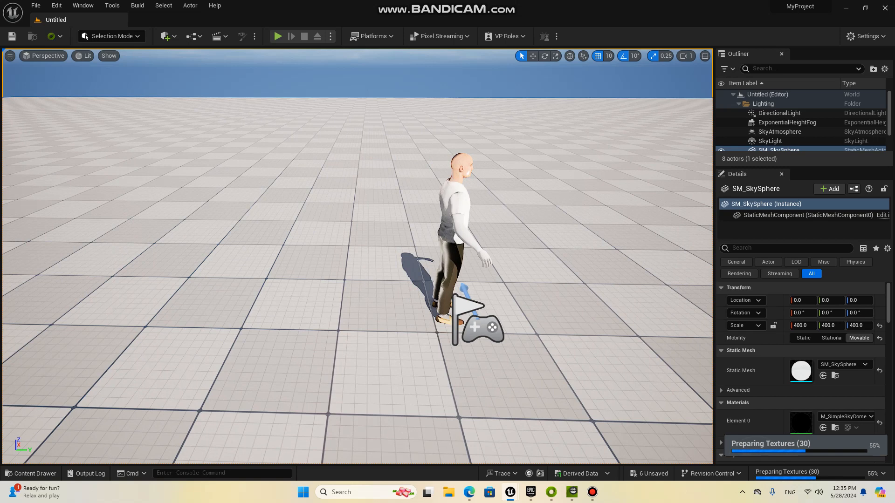
left_click_drag(448, 321, 449, 322)
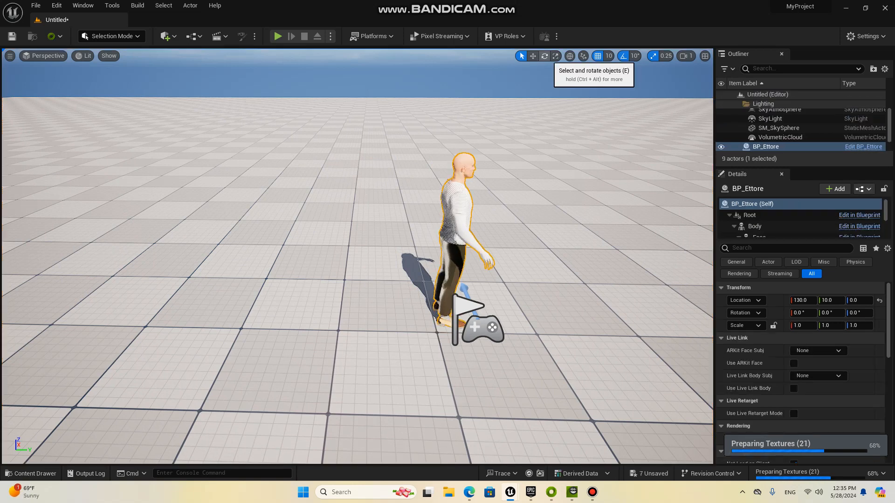
left_click(544, 56)
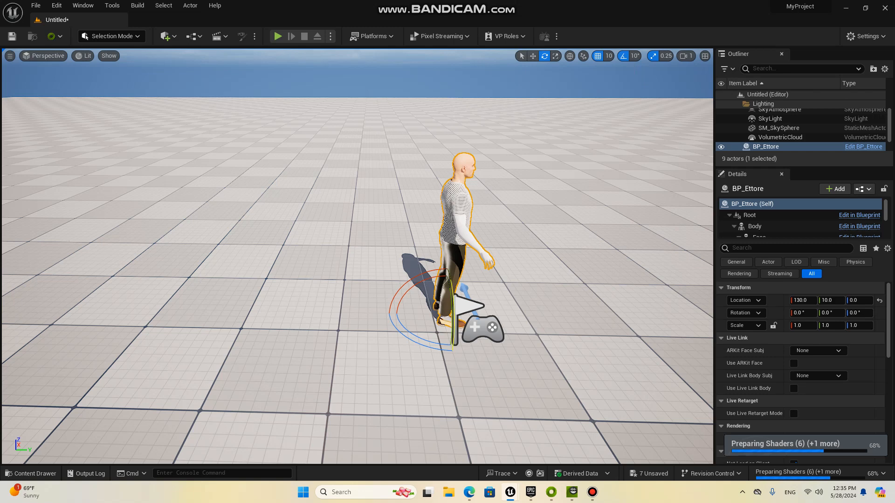
left_click_drag(414, 341, 352, 317)
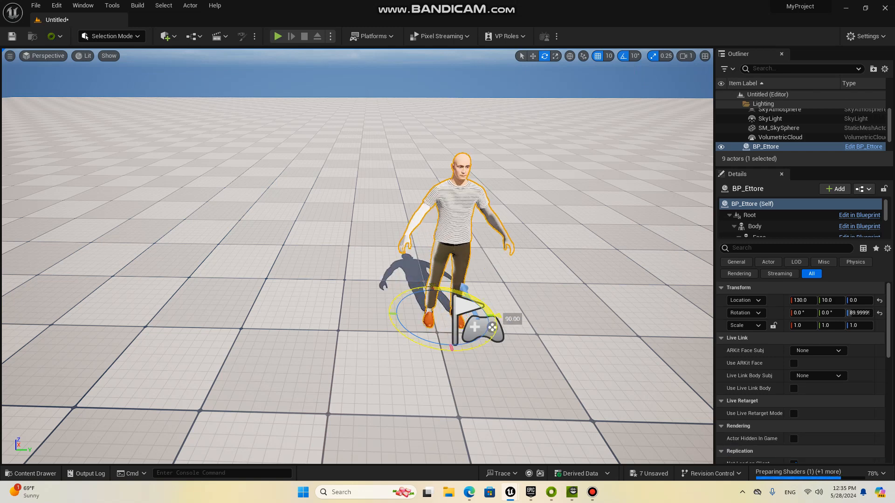
Step: Import the audio file man raging screams SoundEffectsFactory from Downloads into the project's Content folder
left_click(30, 474)
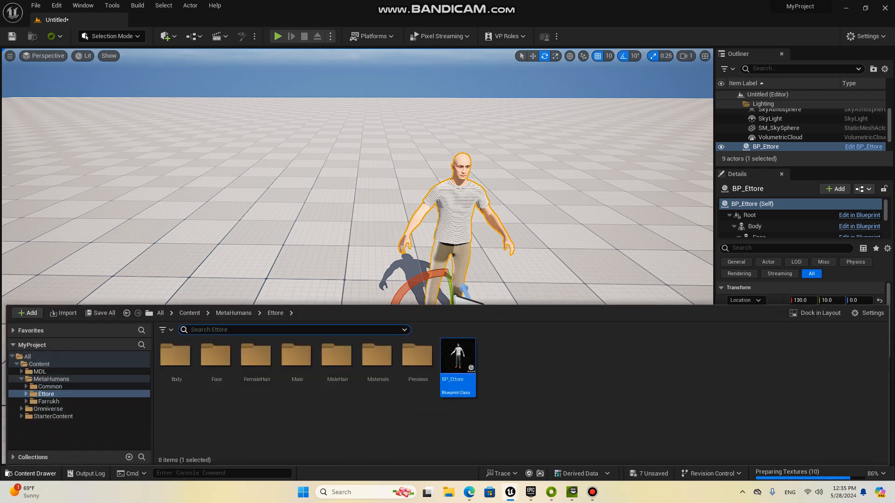
left_click(354, 422)
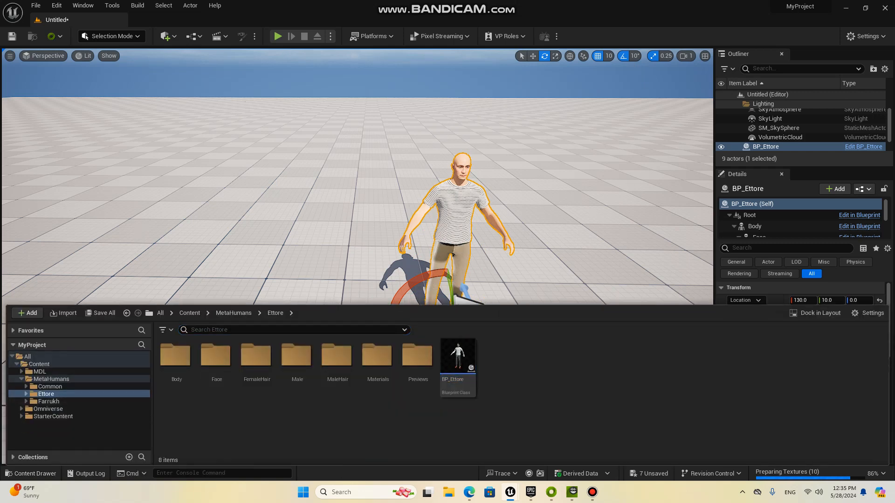
left_click(39, 365)
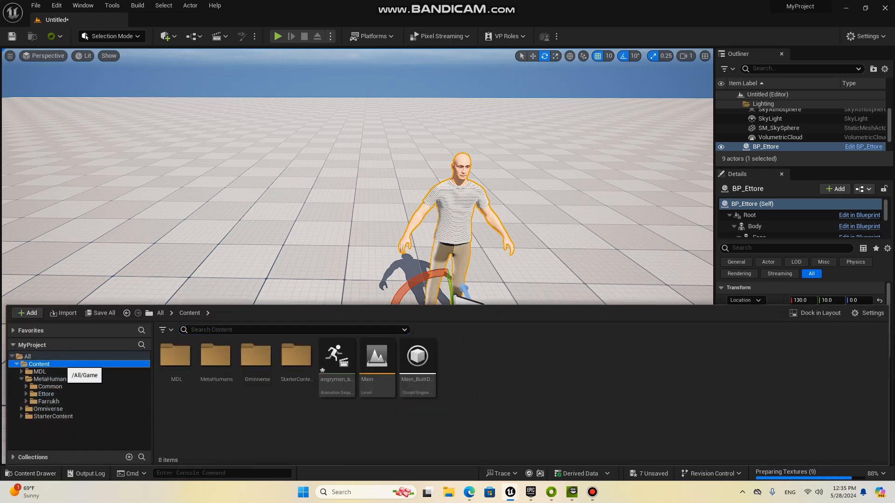
right_click(474, 368)
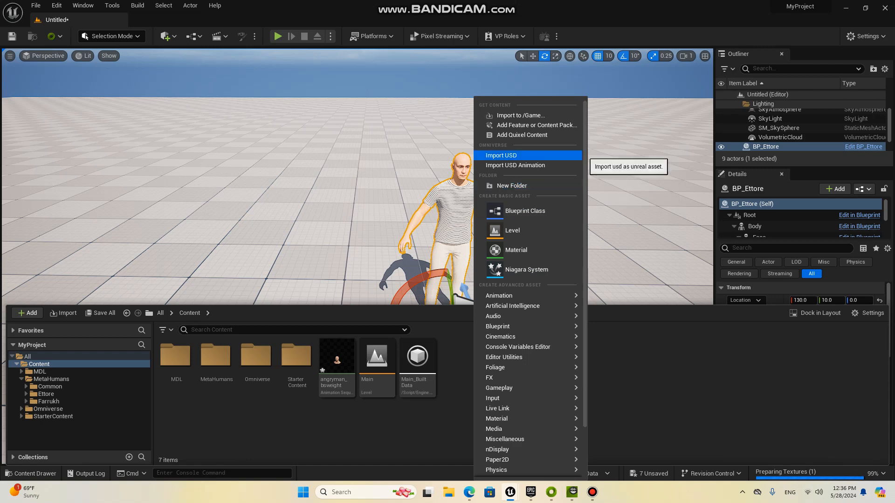
left_click(521, 116)
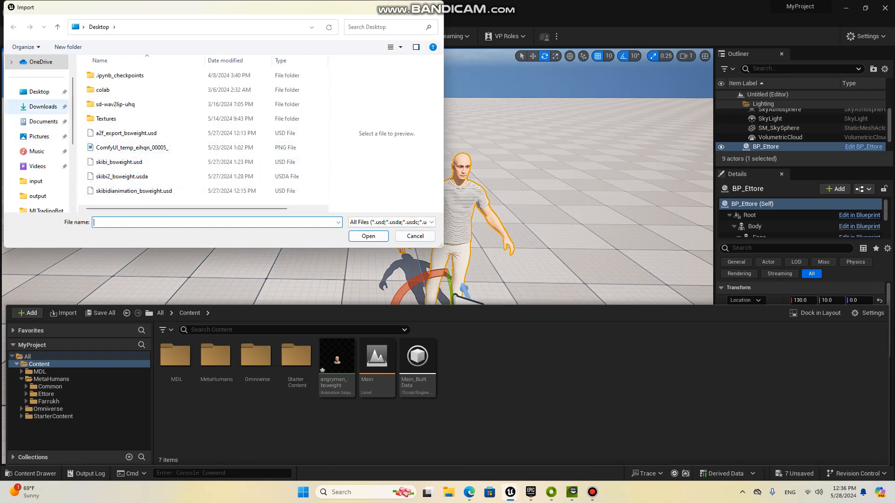
left_click(43, 107)
left_click(147, 102)
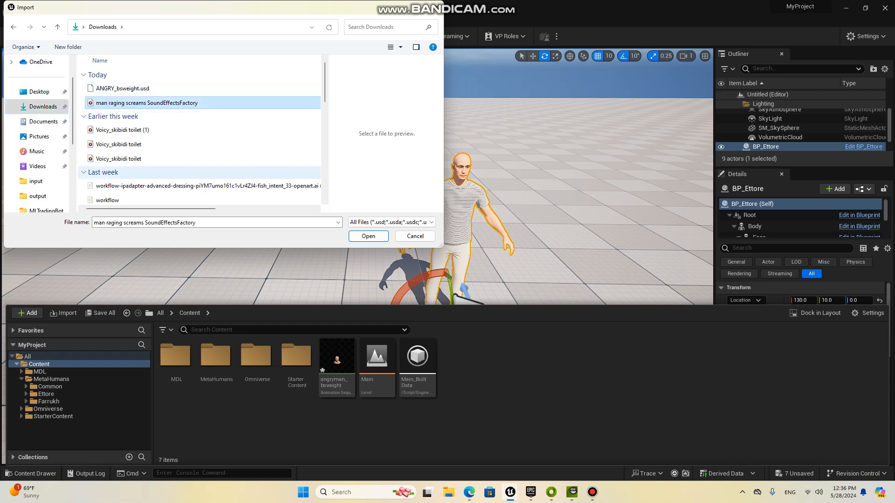
left_click(368, 236)
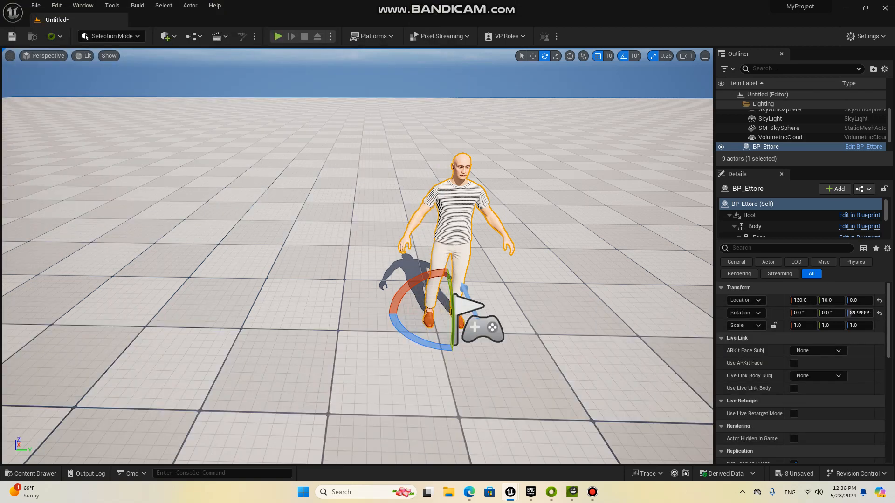
Step: Import ANGRY_bsweight.usd from Downloads into Content as a USD animation, using Face_Archetype_Skeleton and Audio2Face MetaHuman Curves as the animation source
left_click(30, 473)
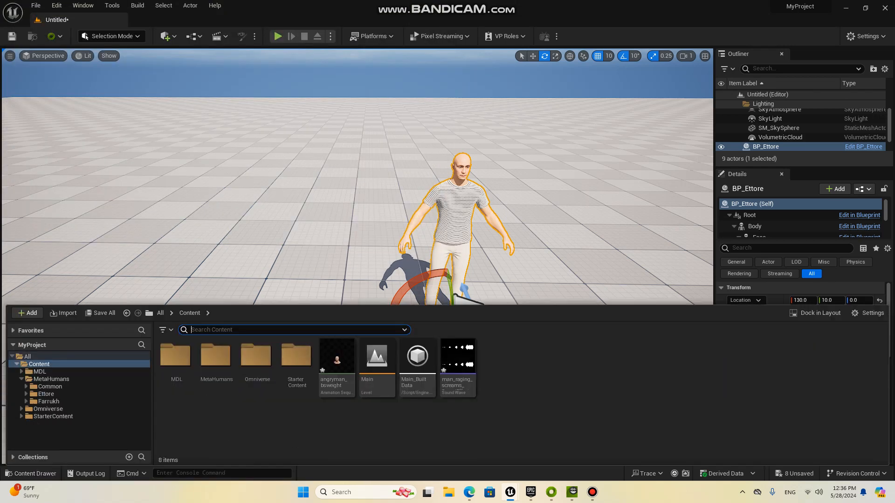
right_click(543, 368)
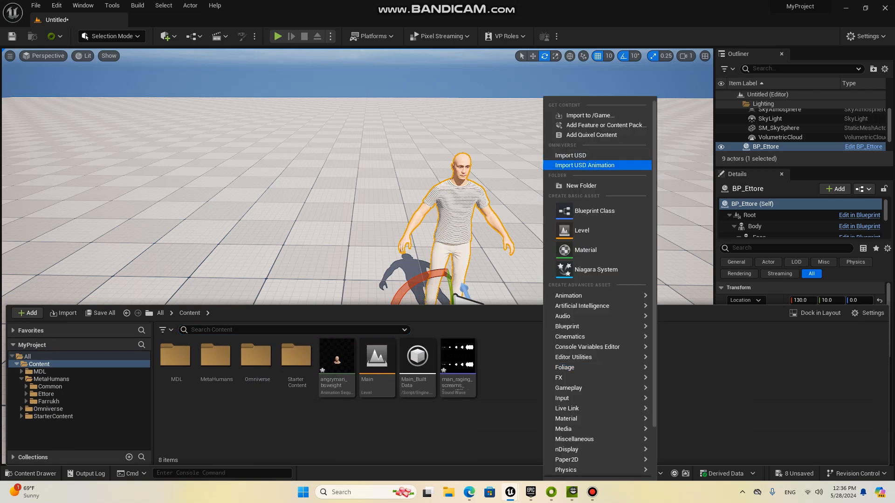
left_click(587, 165)
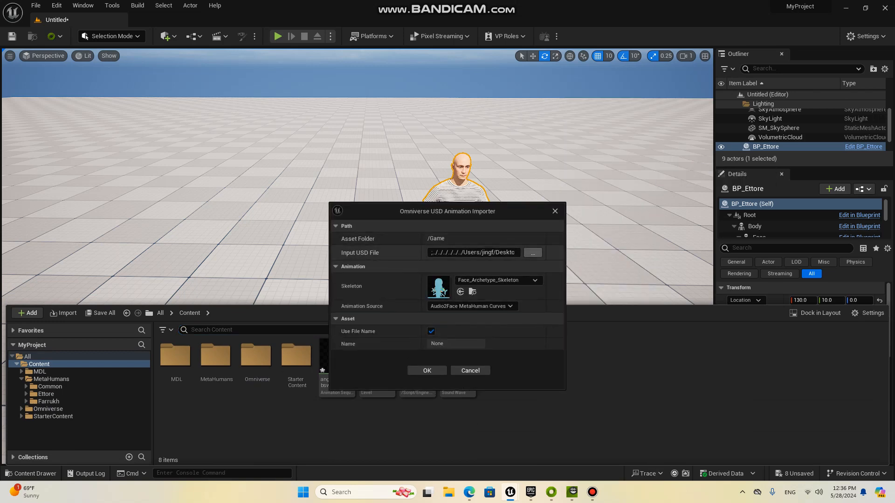
left_click(533, 252)
left_click(451, 290)
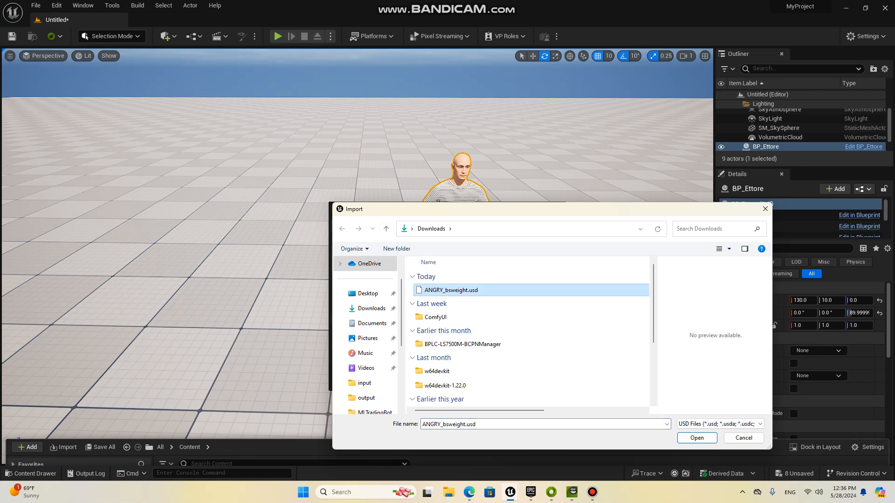
key("Return")
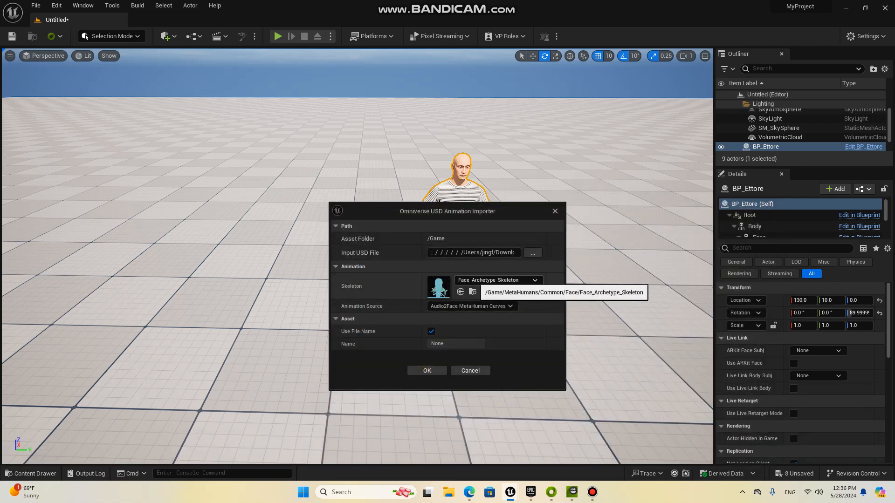
left_click(494, 306)
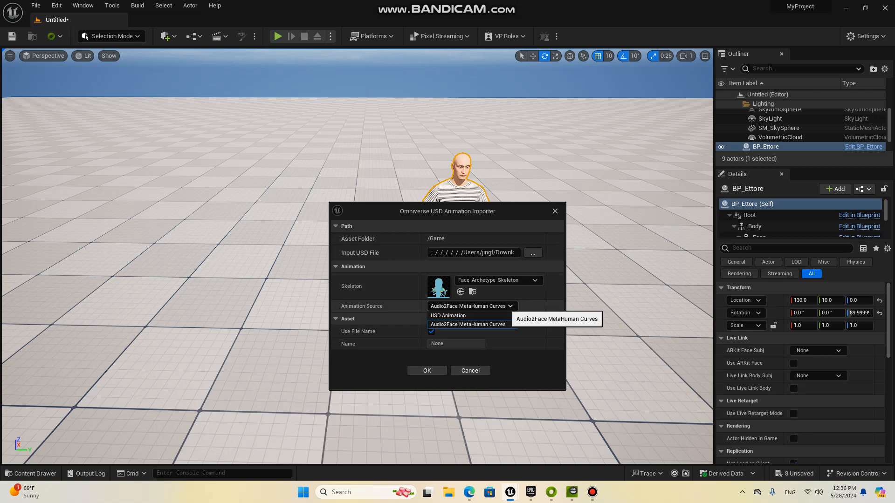
left_click(510, 306)
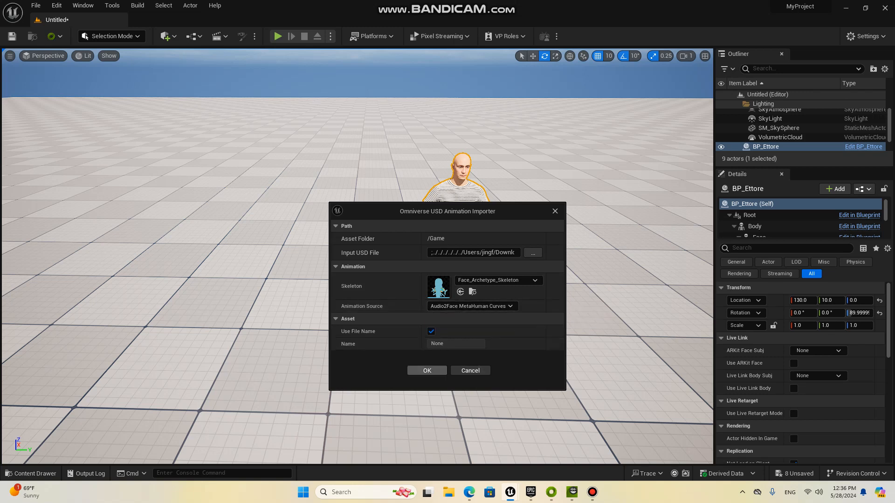
left_click(427, 370)
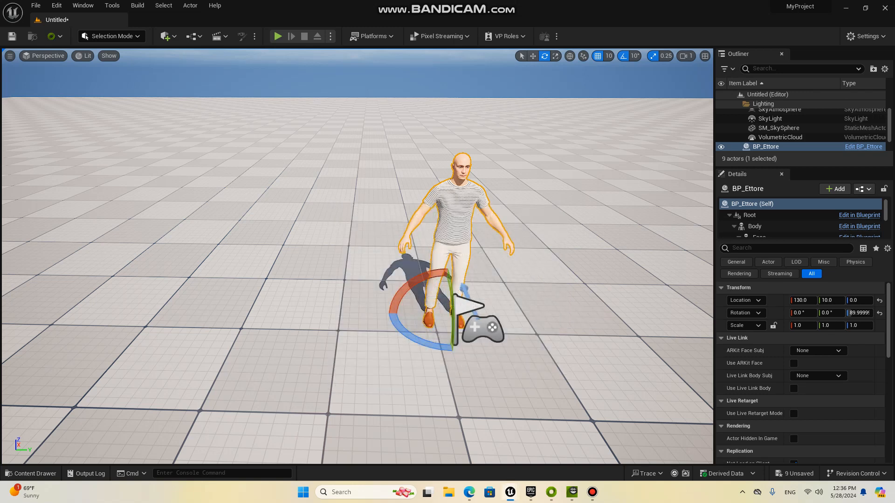
Step: Create a Level Sequence with the default name in the project's Content folder and open it in Sequencer
left_click(31, 474)
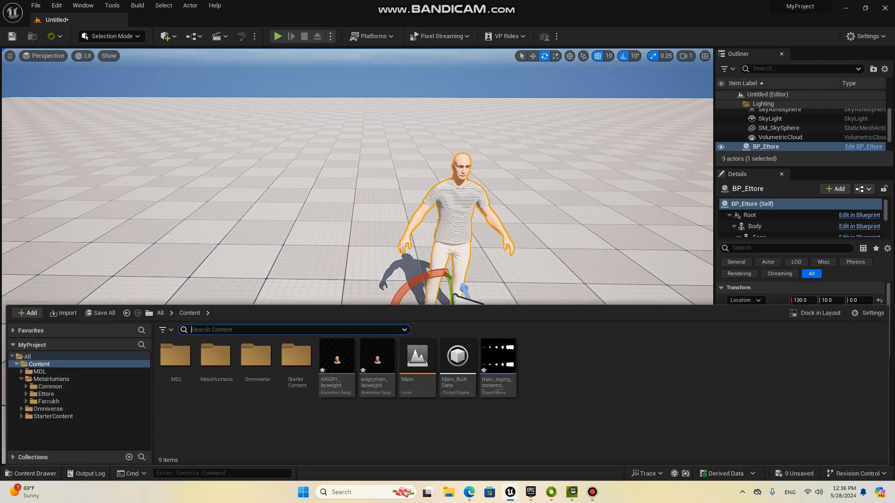
right_click(572, 368)
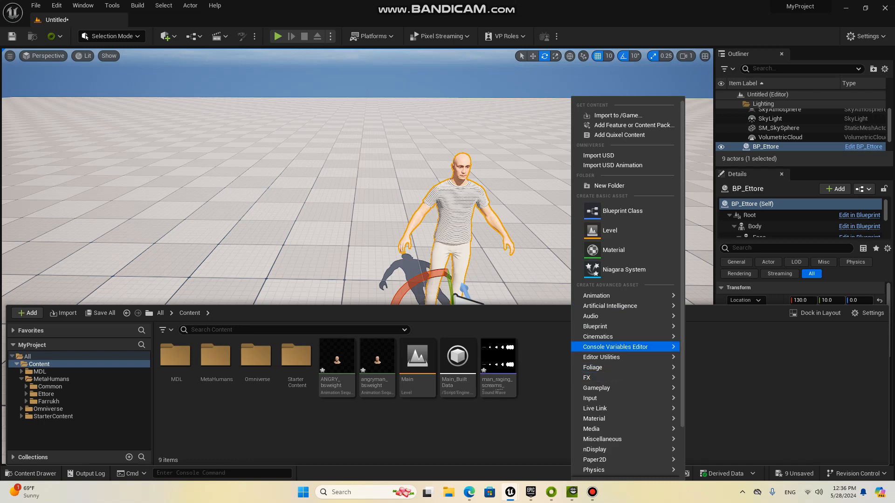
right_click(545, 347)
mouse_move(569, 327)
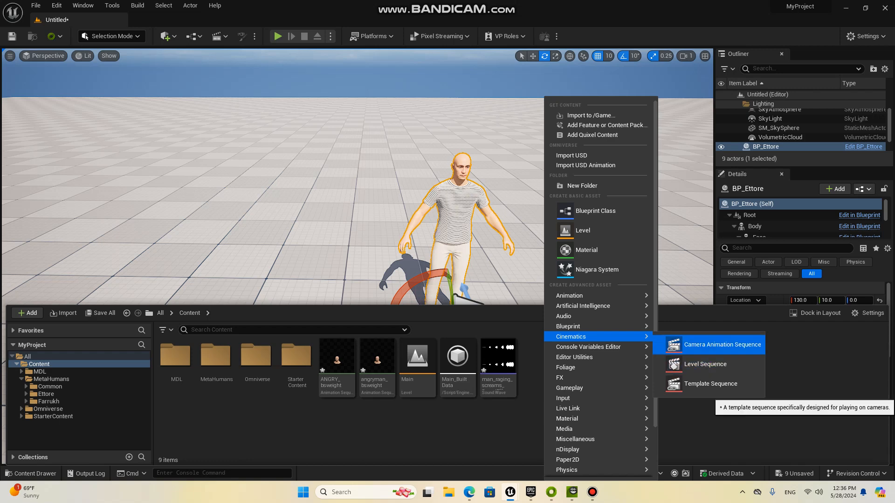
left_click(704, 366)
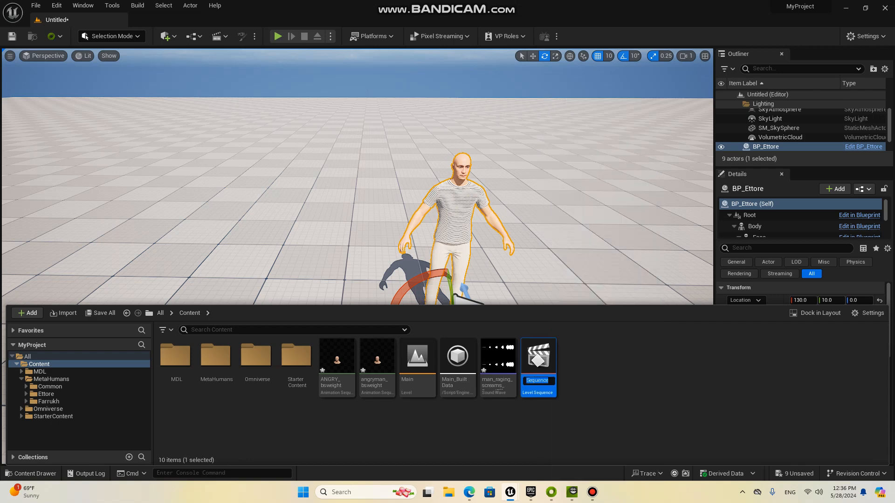
key("Return")
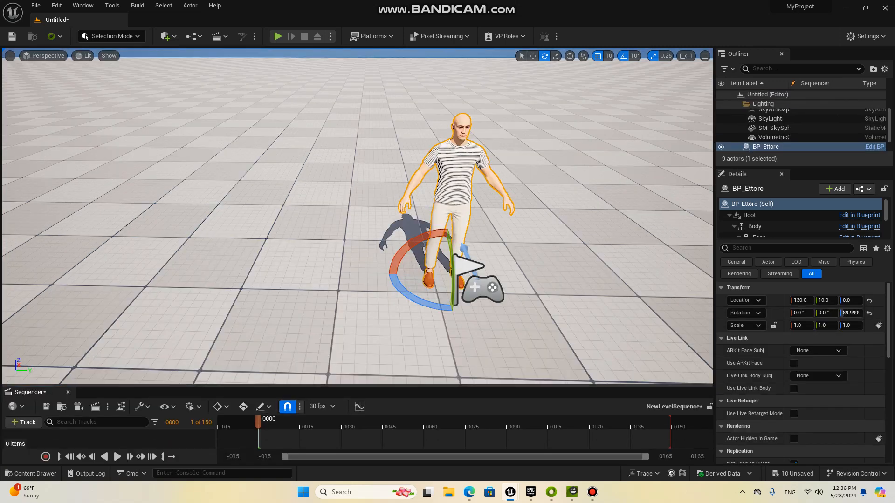
Step: Add the BP_Ettore actor from the level to the sequence
left_click_drag(357, 386, 357, 283)
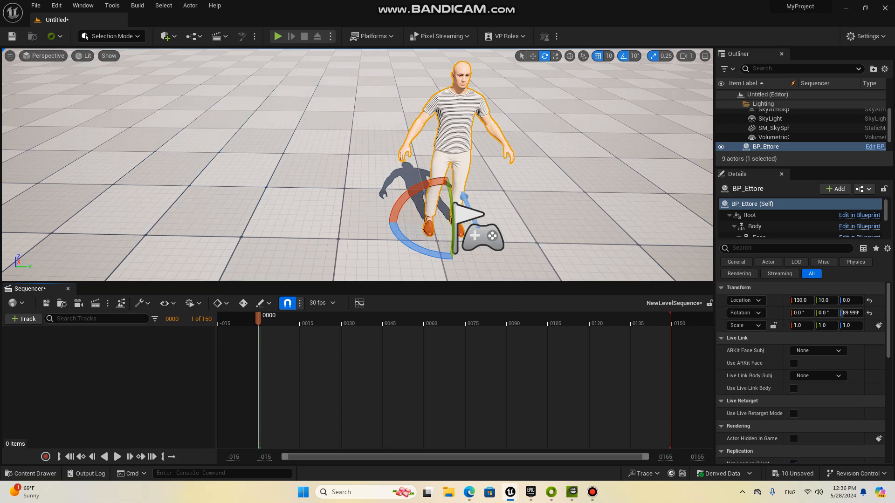
left_click(25, 319)
mouse_move(54, 156)
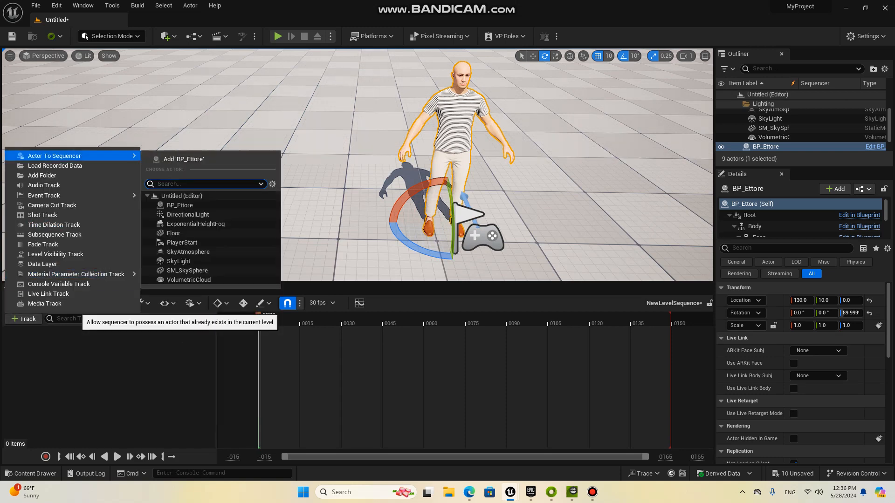
left_click(180, 205)
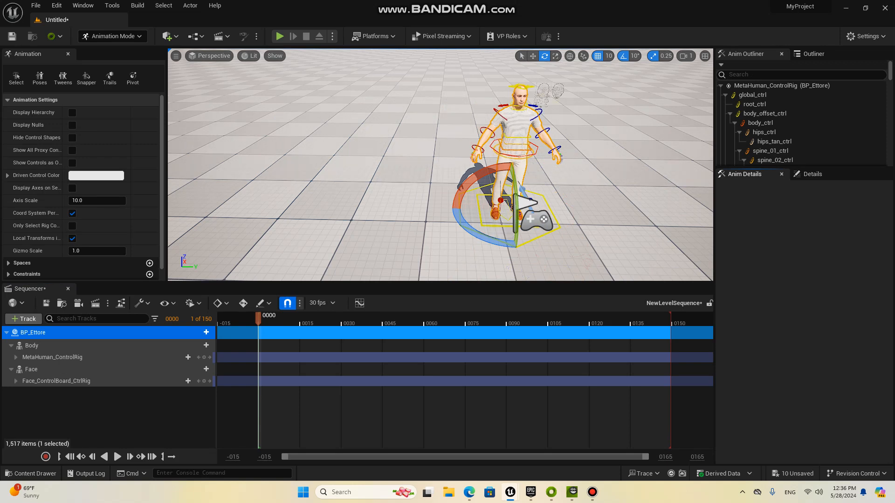
Step: Add an audio track to the sequence with the man_raging_screams_SoundEffectsFactory sound, starting at frame 0
left_click(25, 319)
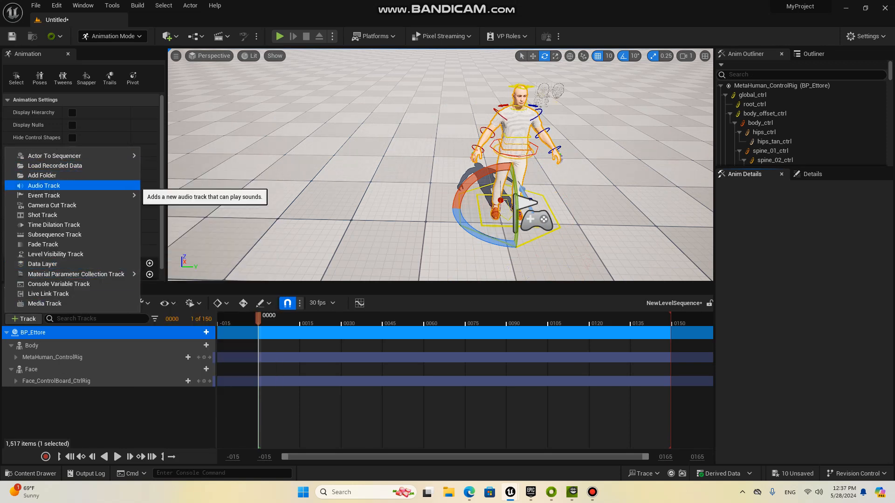
left_click(43, 185)
left_click(206, 331)
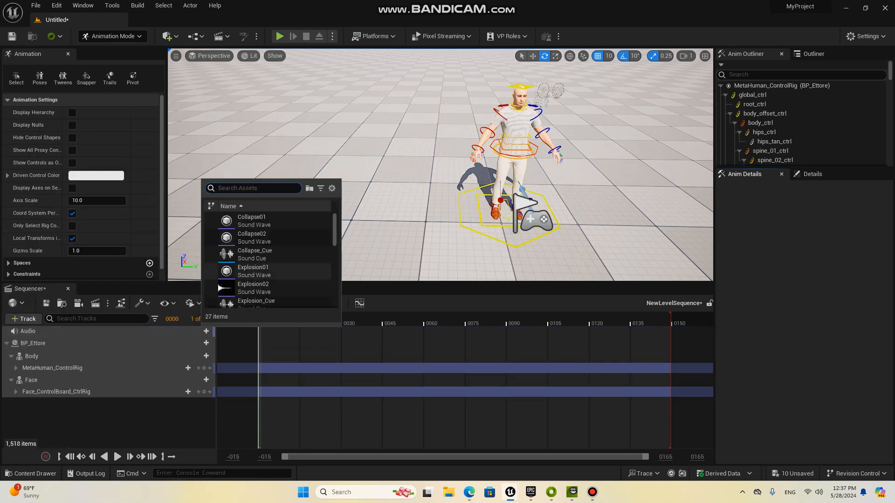
scroll(252, 261, "down", 5)
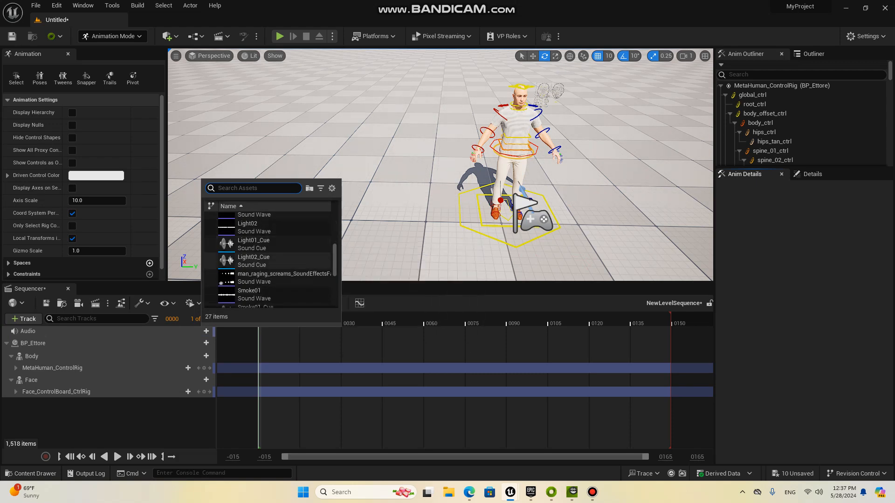
left_click(275, 277)
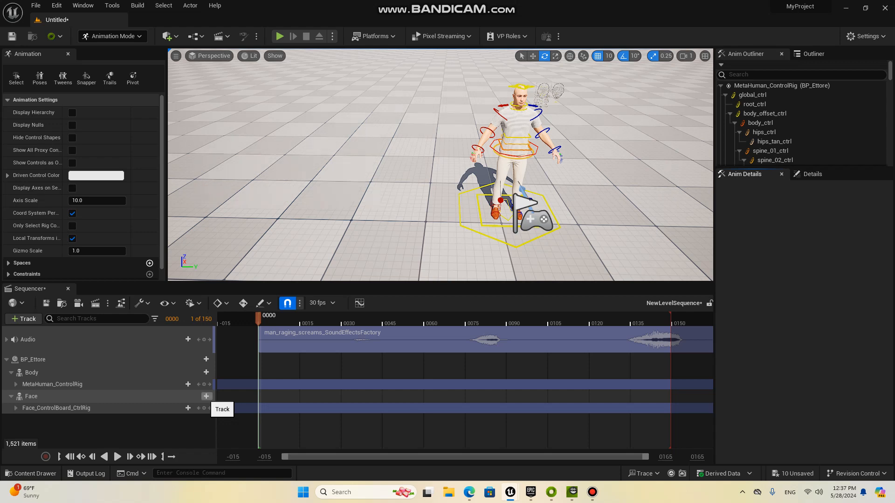
Step: Add the ANGRY_bsweight animation sequence to BP_Ettore's Face track, starting at frame 0
left_click(206, 397)
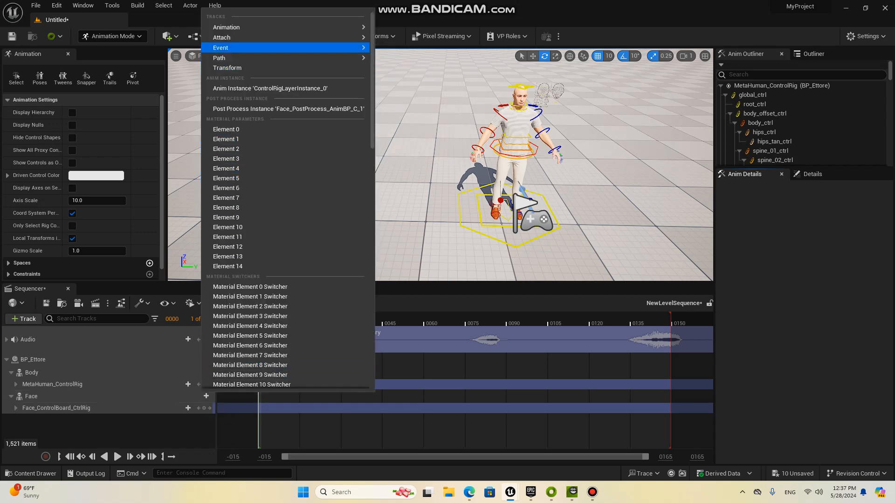
mouse_move(233, 28)
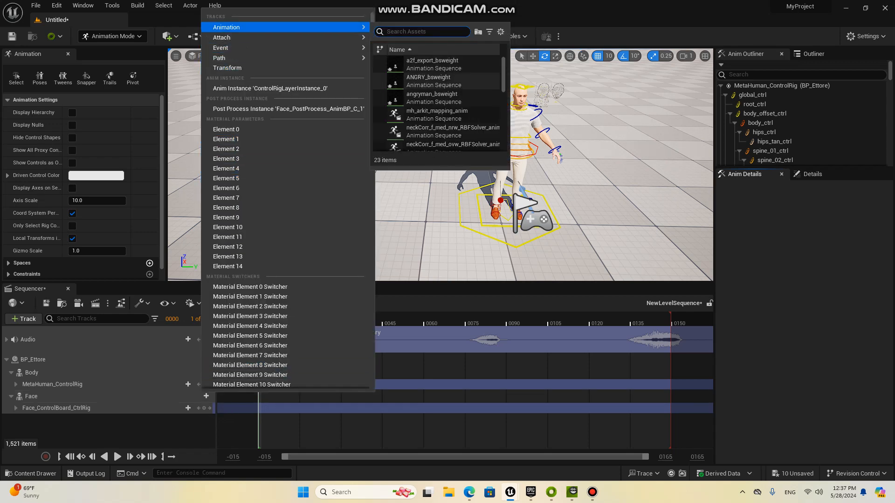
scroll(442, 93, "down", 1)
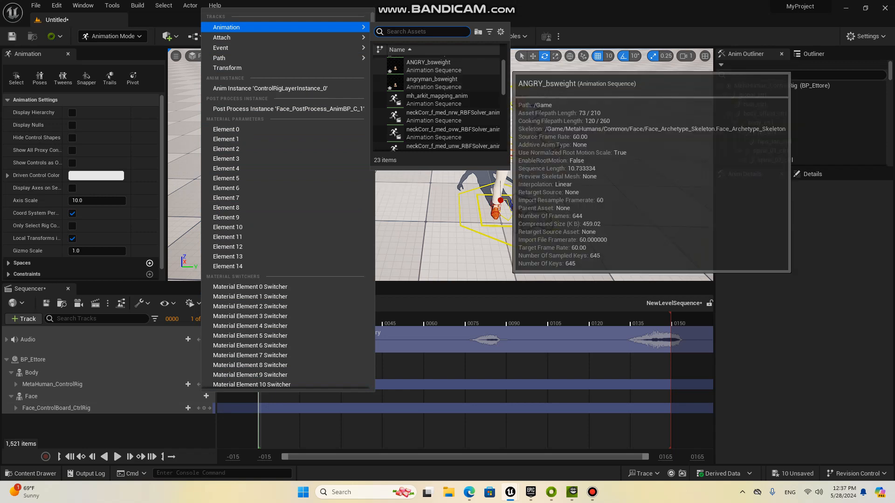
left_click(429, 66)
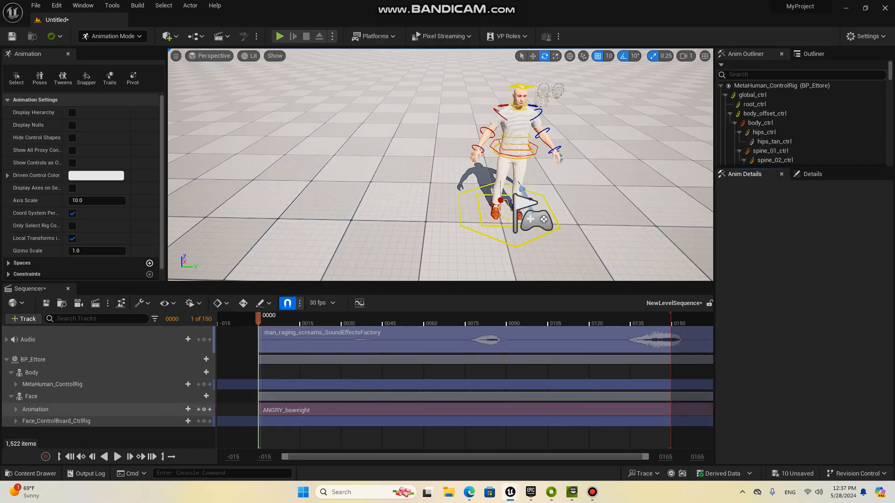
left_click(36, 410)
Step: Delete the Face_ControlBoard_CtrlRig track from BP_Ettore's Face
left_click(161, 421)
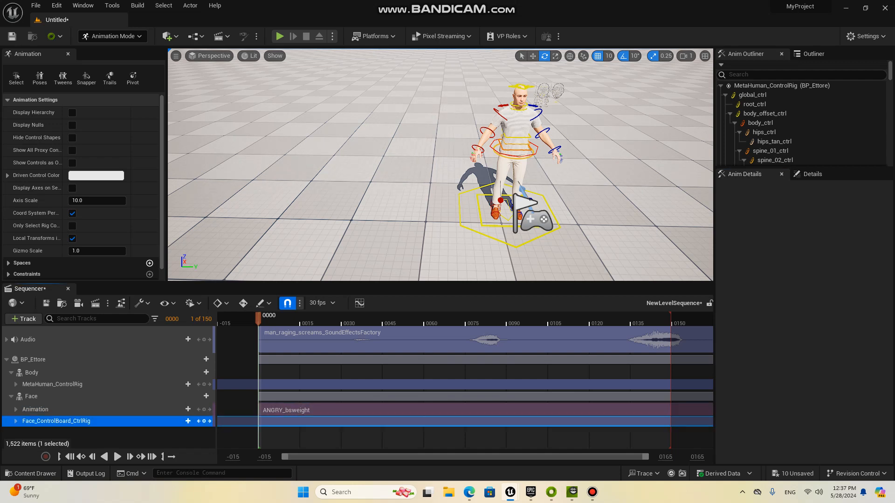
right_click(160, 421)
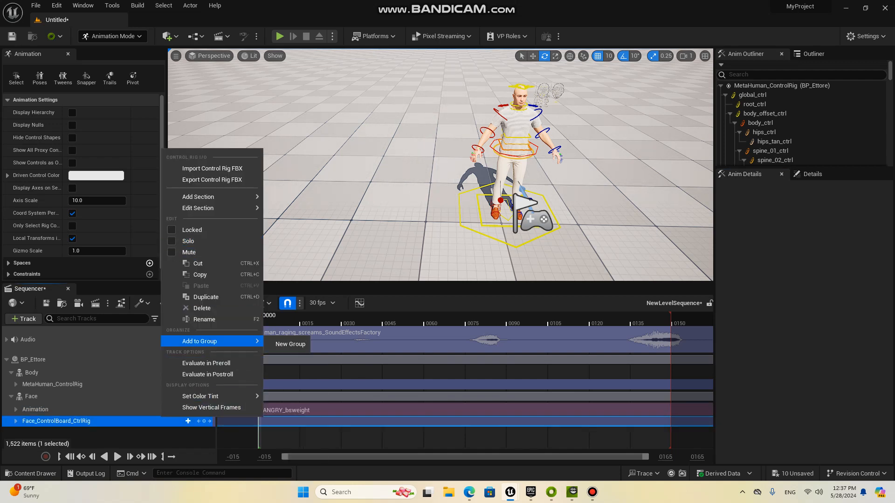
key("Escape")
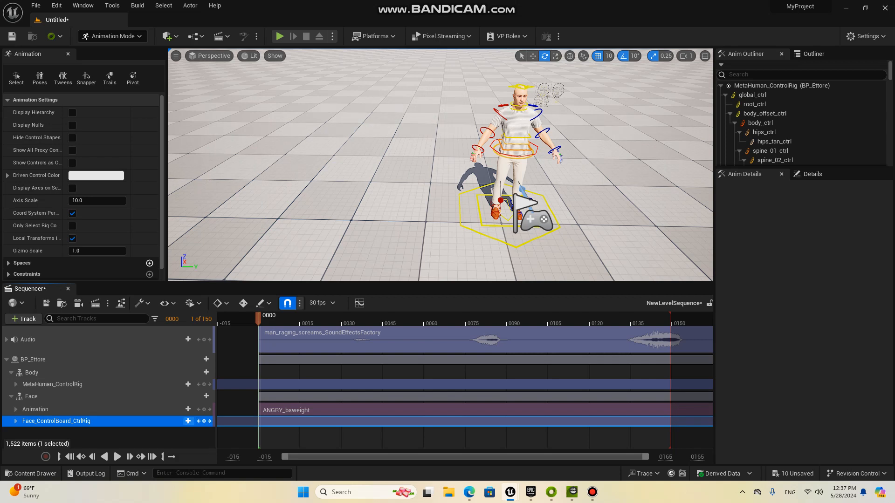
right_click(23, 421)
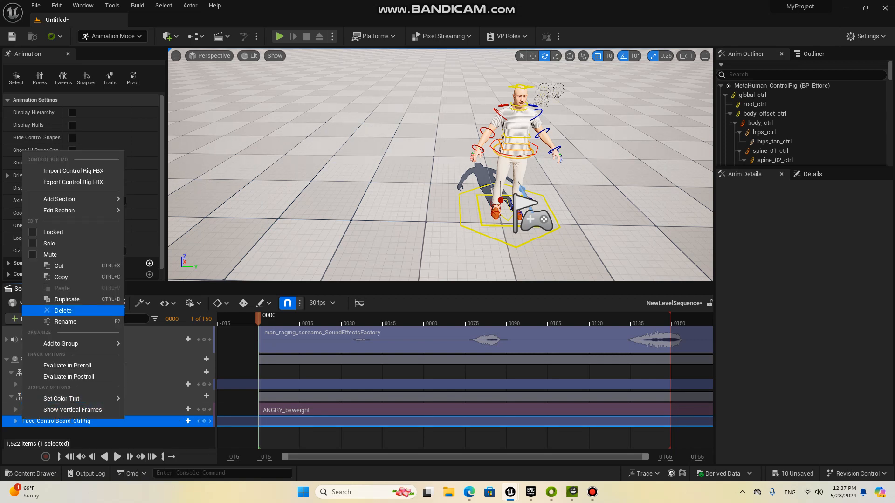
left_click(63, 311)
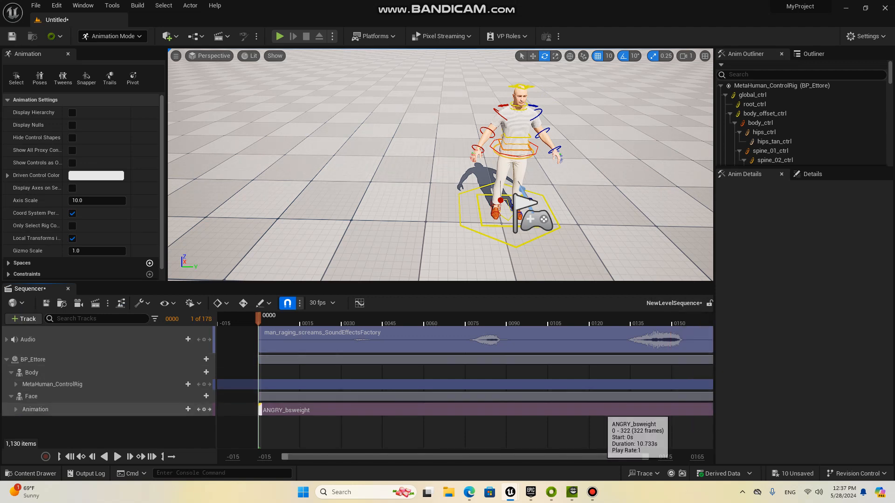
Step: Extend the sequence's playback range to the end of the ANGRY_bsweight clip, at about frame 322
right_click_drag(596, 411, 355, 411)
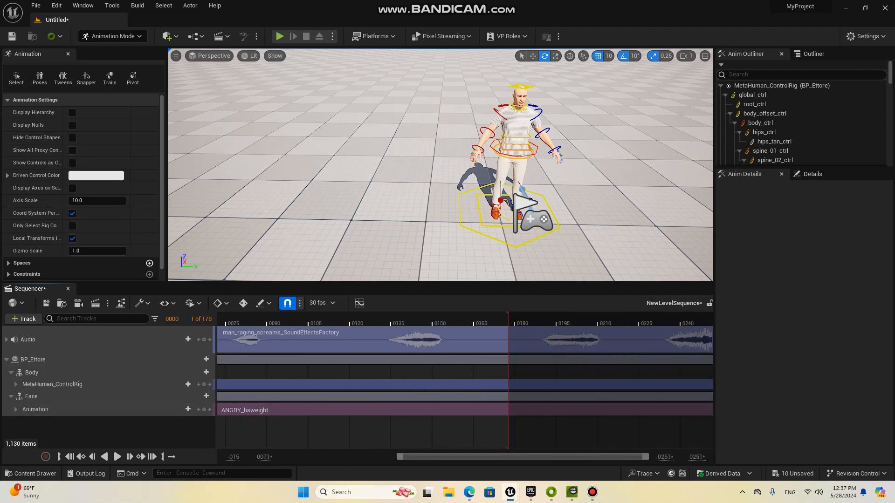
right_click_drag(599, 366, 373, 360)
mouse_move(282, 321)
left_mouse_down()
mouse_move(699, 320)
mouse_move(684, 321)
left_mouse_up()
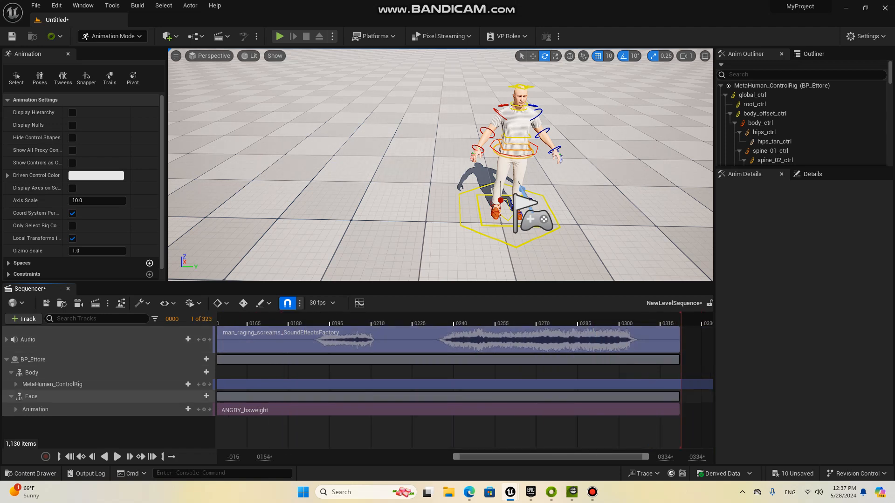
left_click_drag(571, 457, 399, 457)
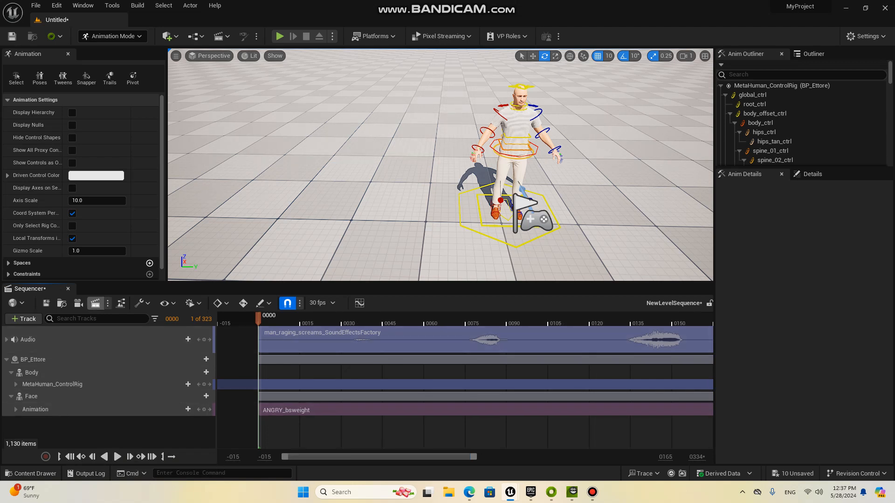
Step: Play the sequence from its first frame with Ettore's face in close-up to check the facial animation against the audio
left_click(117, 457)
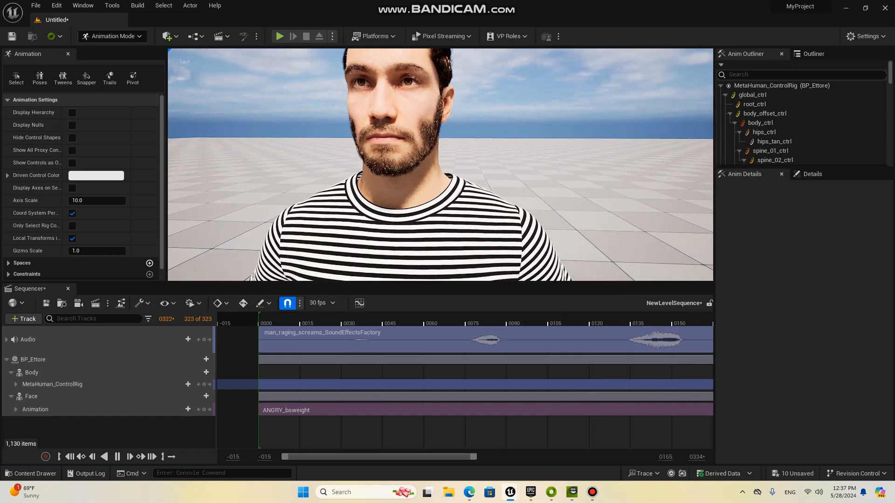
right_click_drag(441, 165, 442, 147)
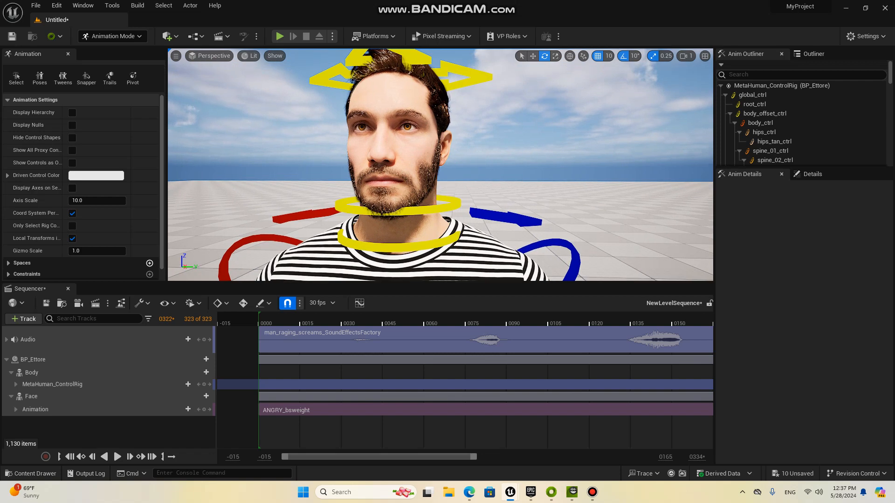
left_click(71, 457)
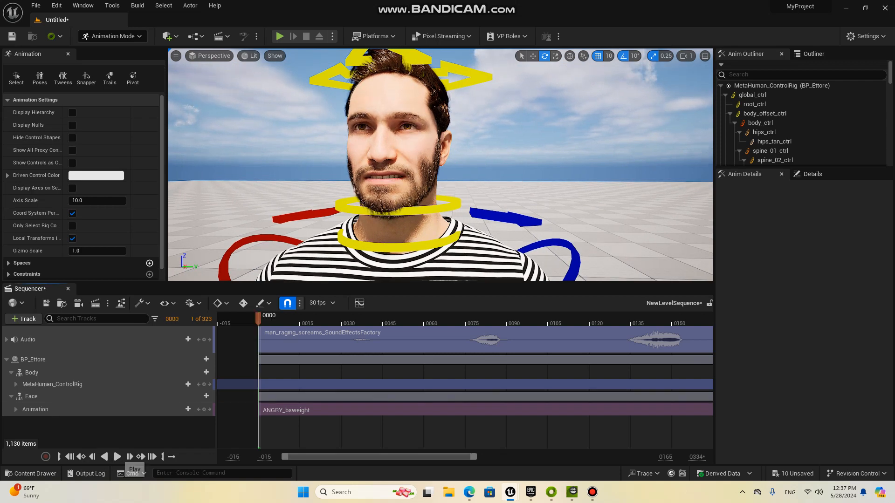
left_click(117, 457)
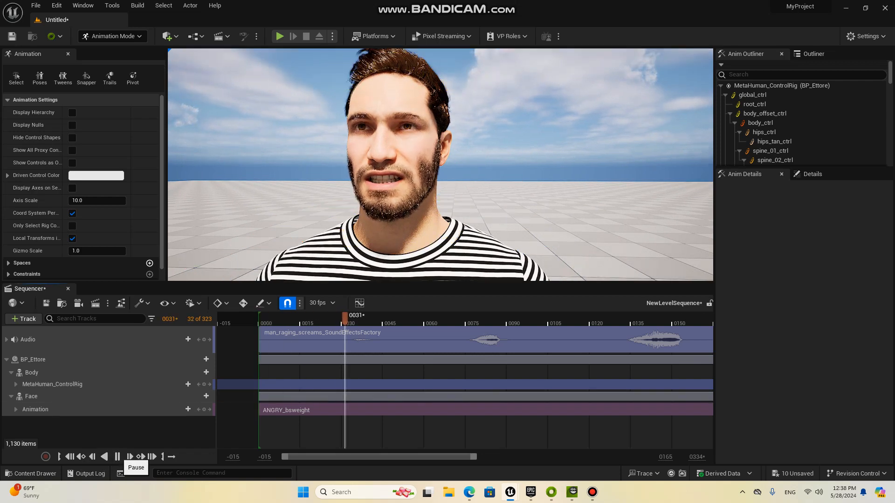